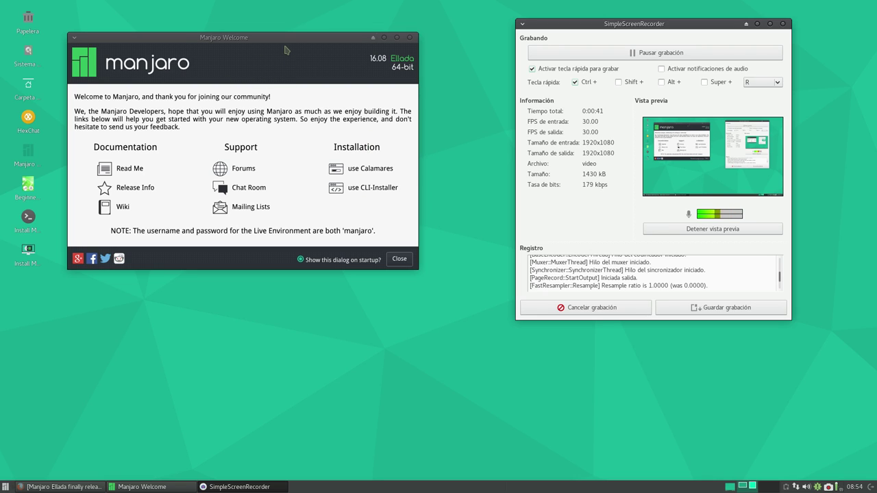
- Nudge the Manjaro Welcome window slightly down-right, then minimise it to the taskbar
left_click_drag(291, 40, 303, 49)
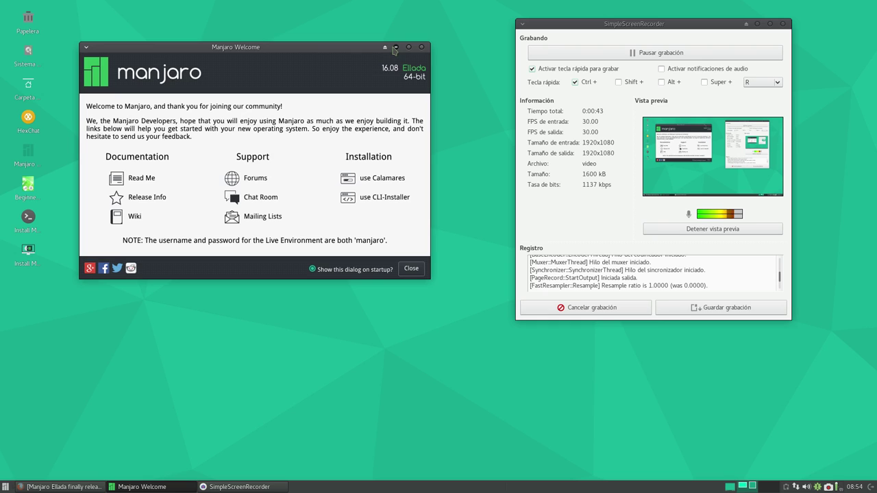
left_click(396, 47)
- Re-minimise Manjaro Welcome and bring Firefox with the Ellada release article to the front
left_click(137, 488)
left_click(396, 47)
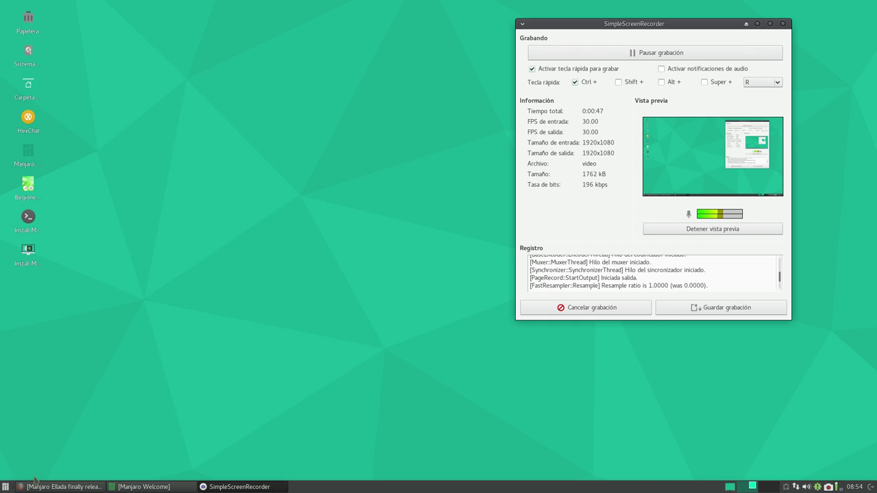
left_click(36, 487)
- Read down the 'Manjaro Ellada finally released' article to its Links section
scroll(177, 232, "up", 5)
scroll(175, 230, "down", 9)
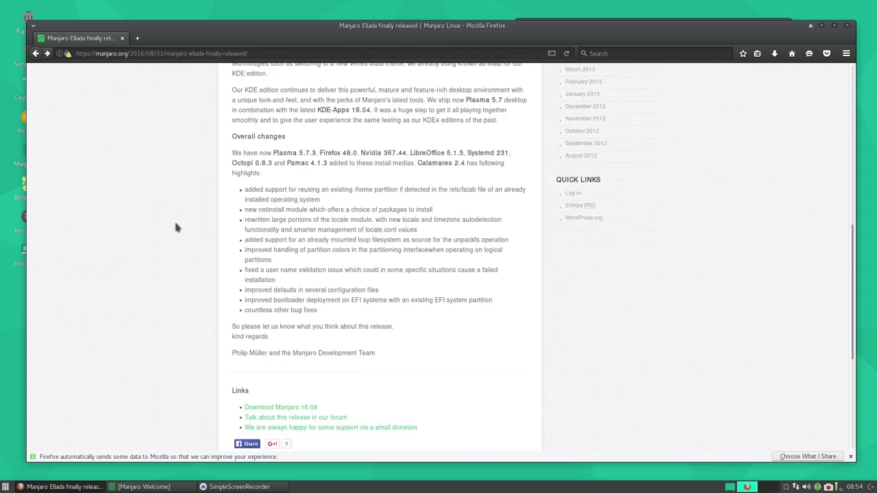
scroll(171, 236, "up", 10)
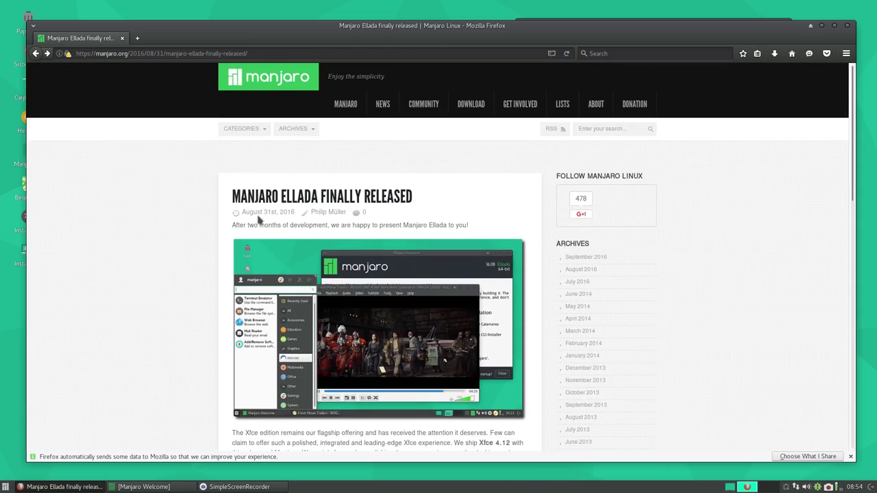
scroll(245, 233, "down", 4)
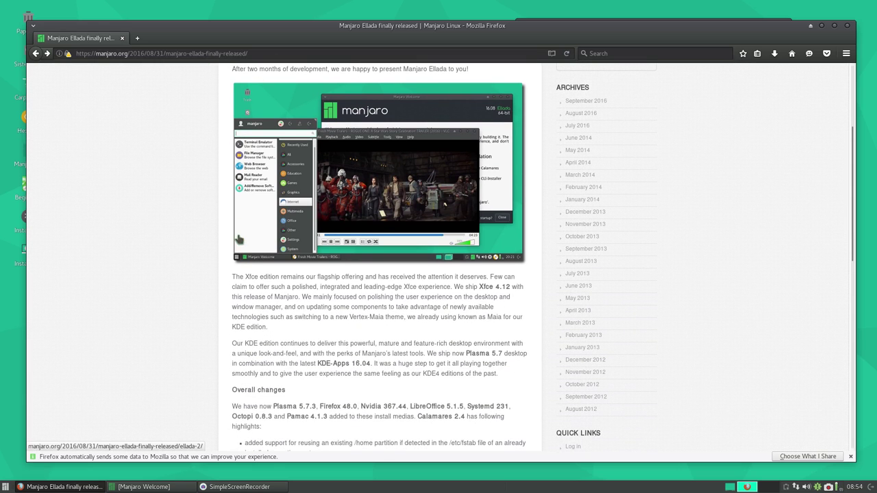
scroll(238, 238, "down", 3)
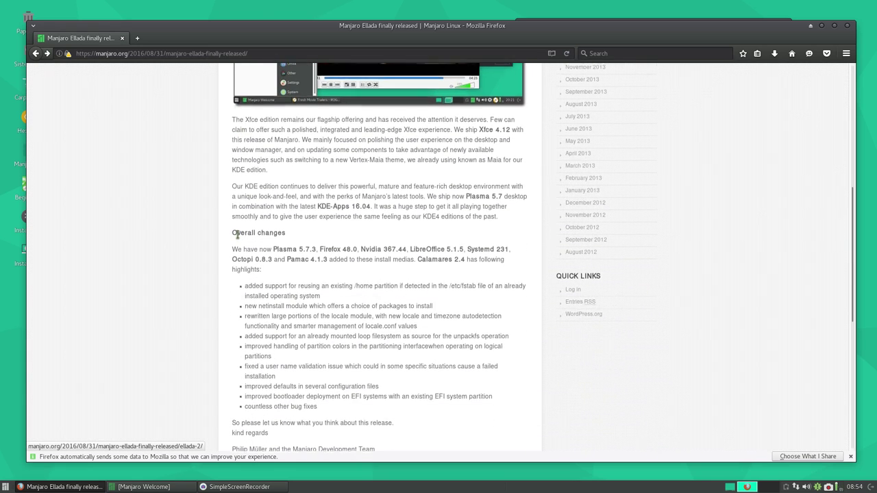
scroll(196, 245, "up", 5)
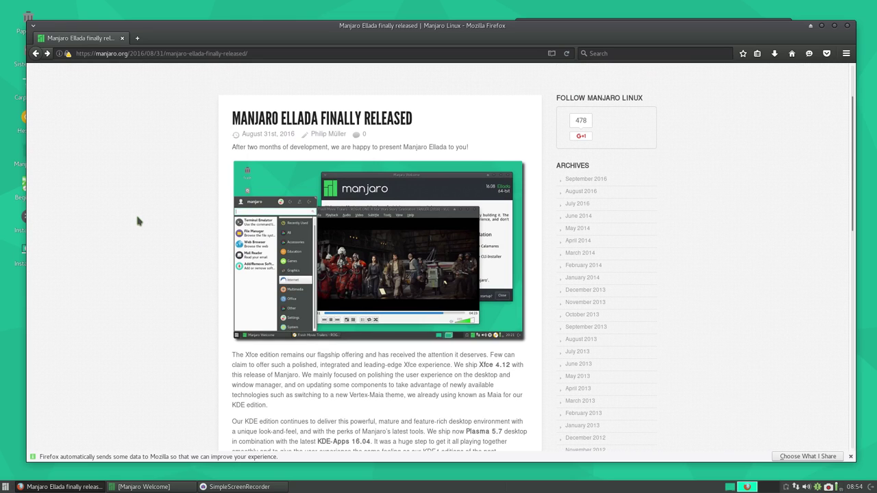
scroll(179, 201, "down", 5)
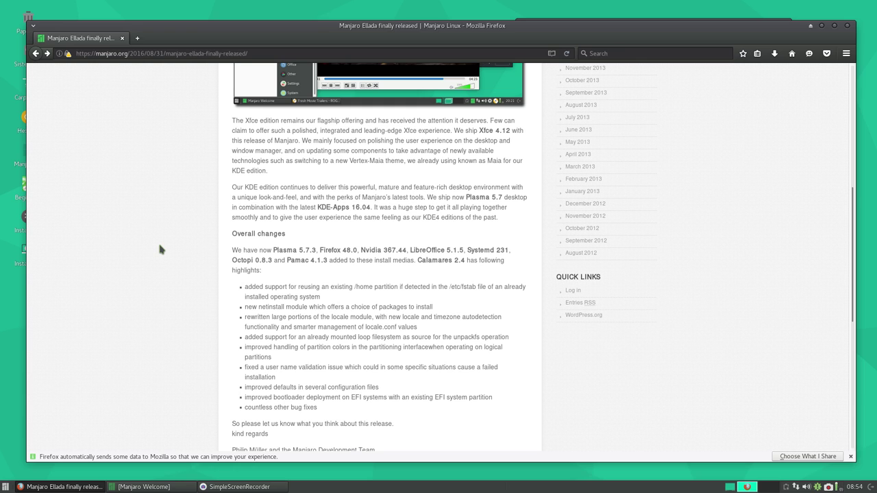
scroll(111, 277, "down", 5)
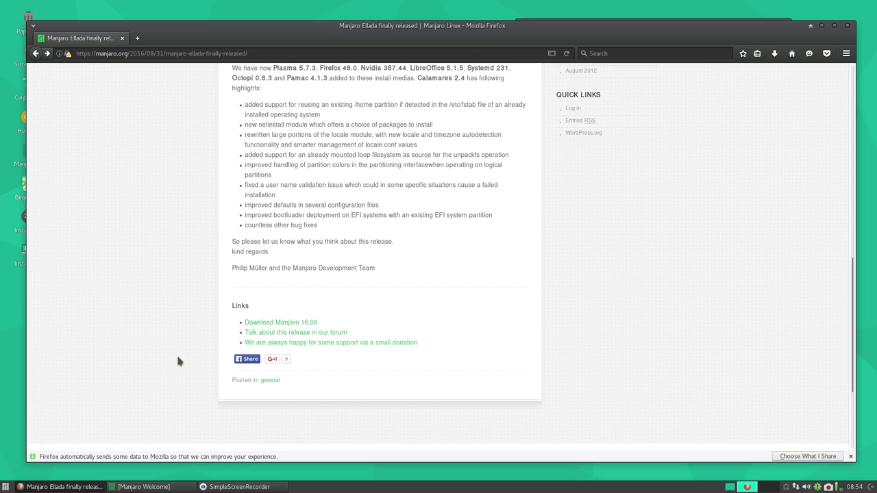
- Open the '[Stable Update] 2016-08-29' forum thread from the release article's forum link
left_click(271, 333)
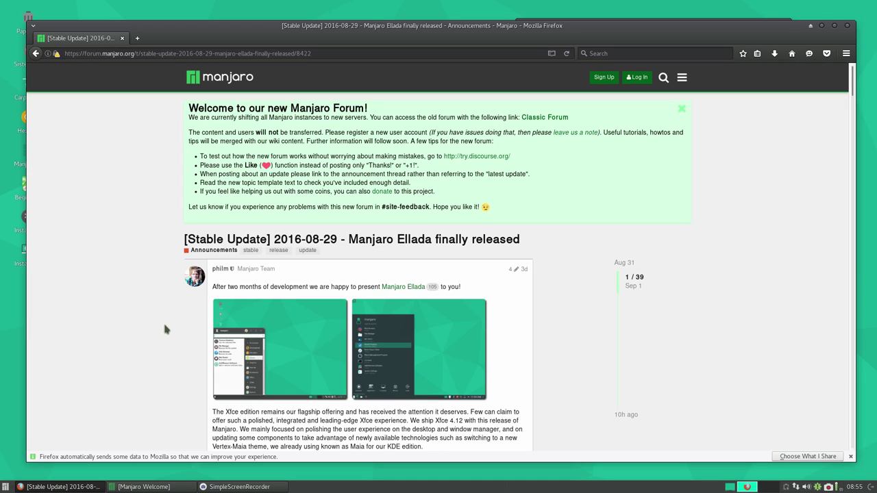
scroll(187, 300, "down", 5)
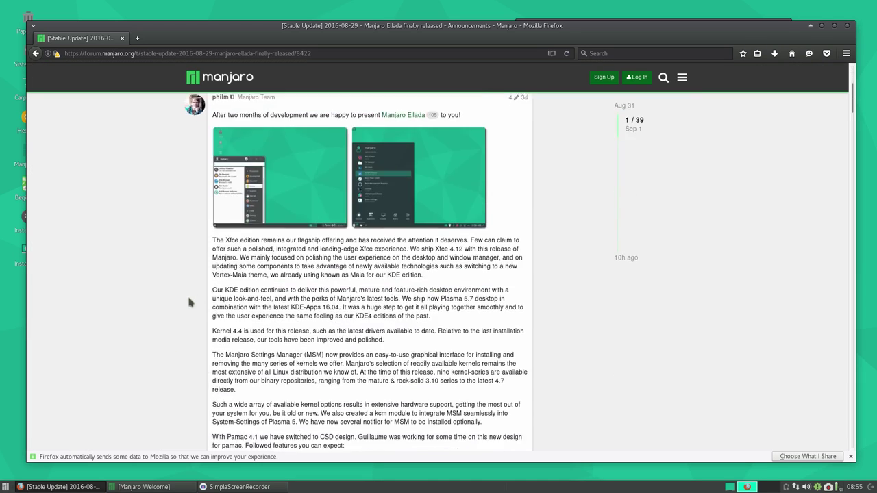
scroll(188, 300, "up", 3)
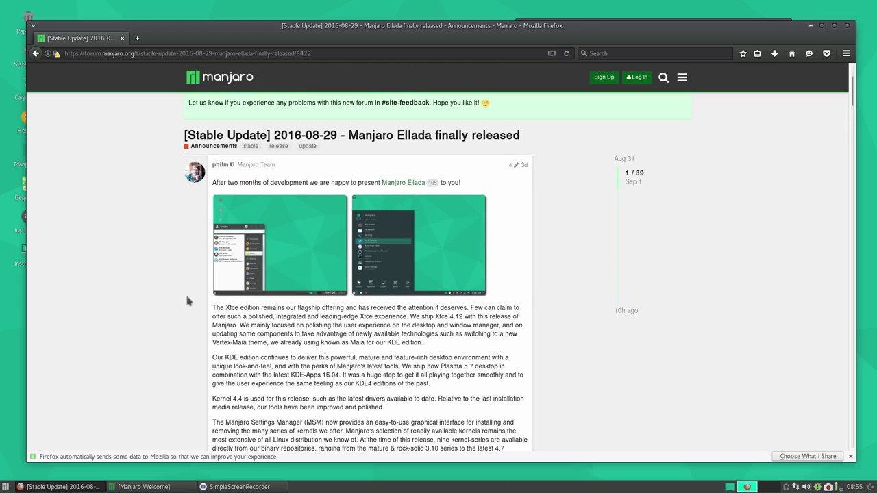
scroll(187, 297, "down", 15)
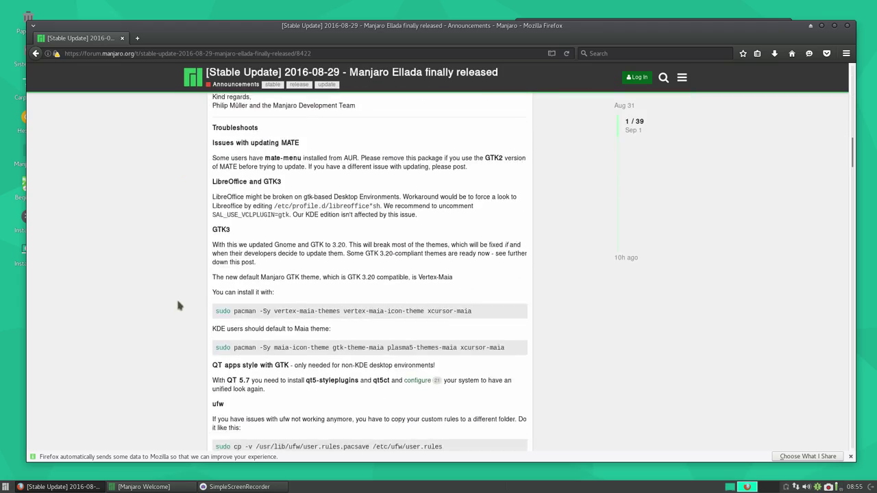
scroll(160, 293, "up", 7)
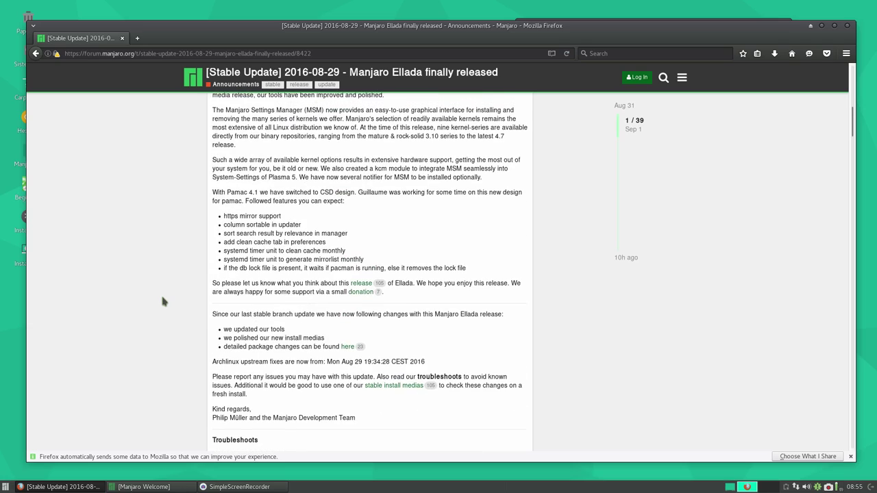
scroll(163, 298, "up", 5)
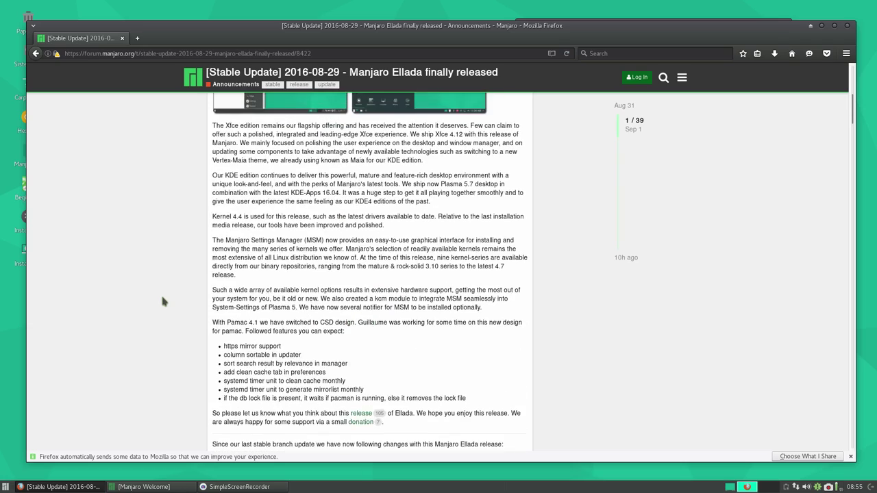
- Scroll down through the forum thread into its early user replies
scroll(167, 300, "down", 12)
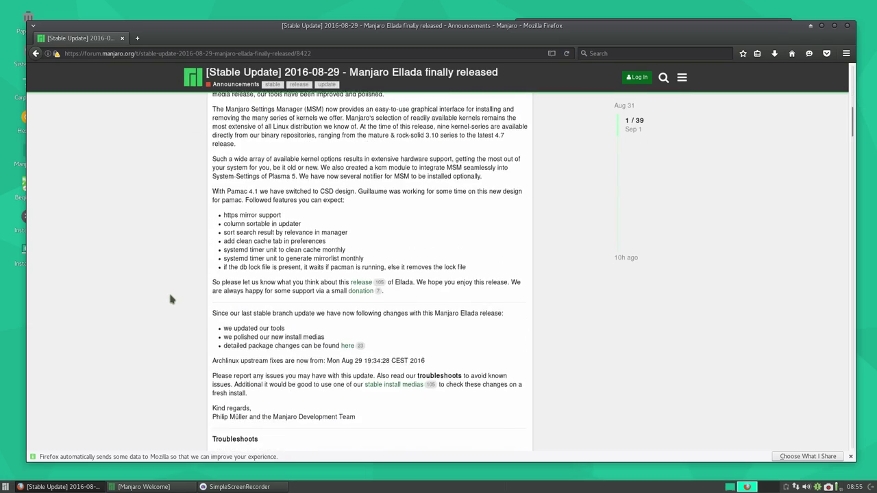
scroll(172, 300, "down", 10)
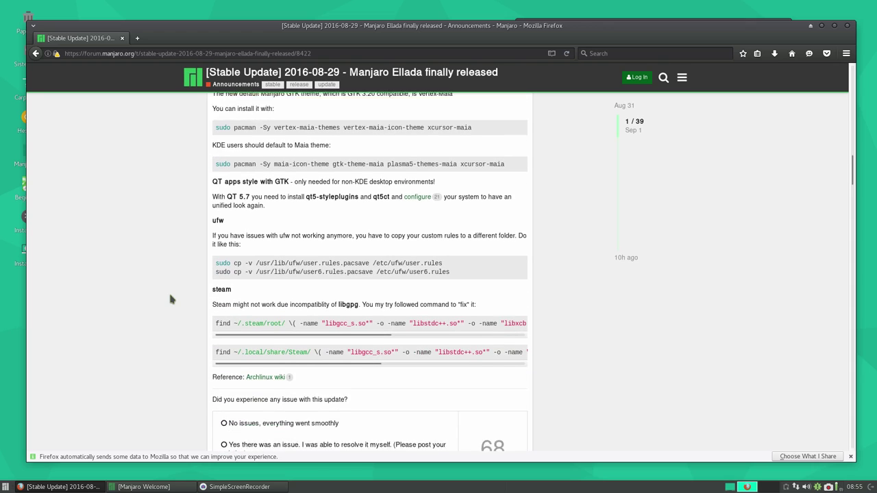
scroll(170, 301, "down", 1)
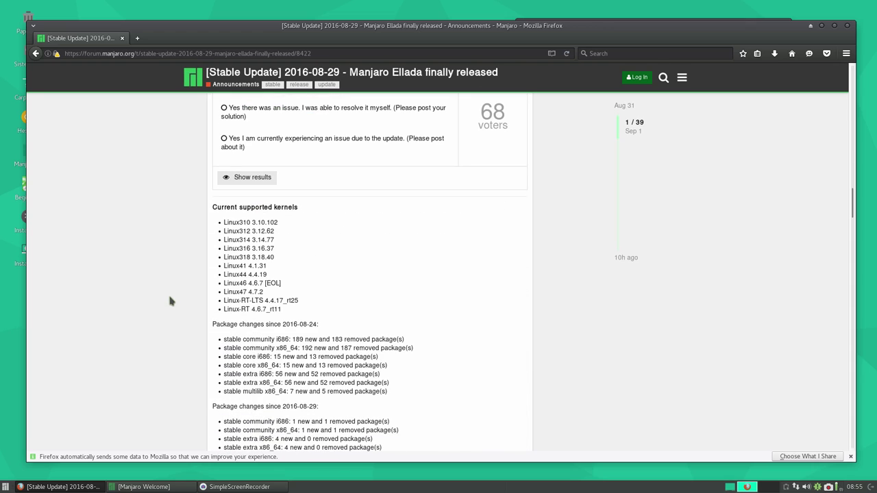
scroll(168, 300, "down", 6)
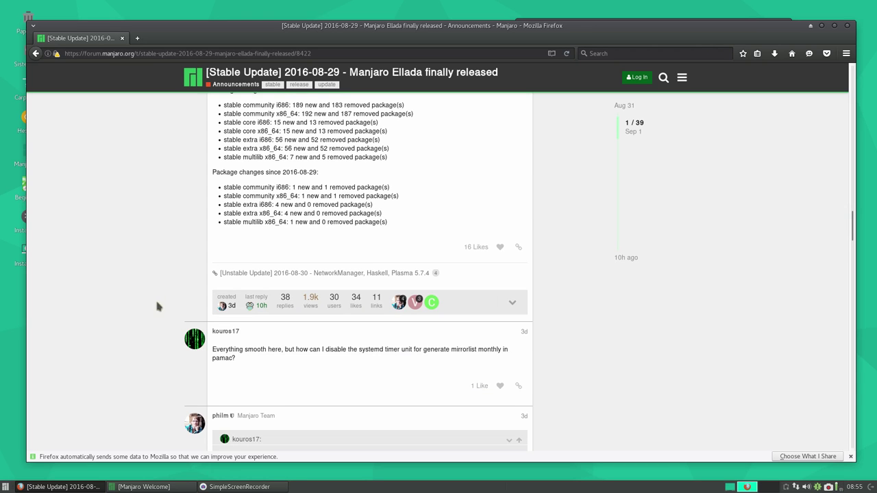
scroll(142, 270, "down", 5)
scroll(140, 262, "down", 9)
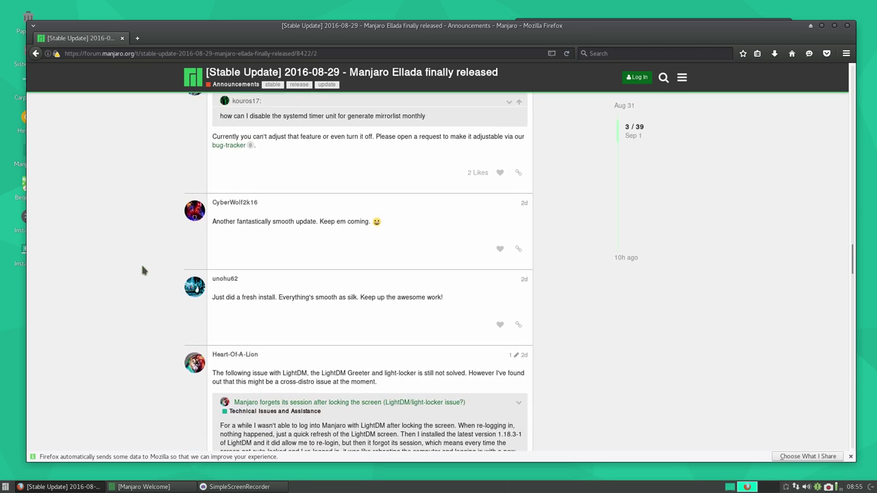
scroll(144, 233, "up", 6)
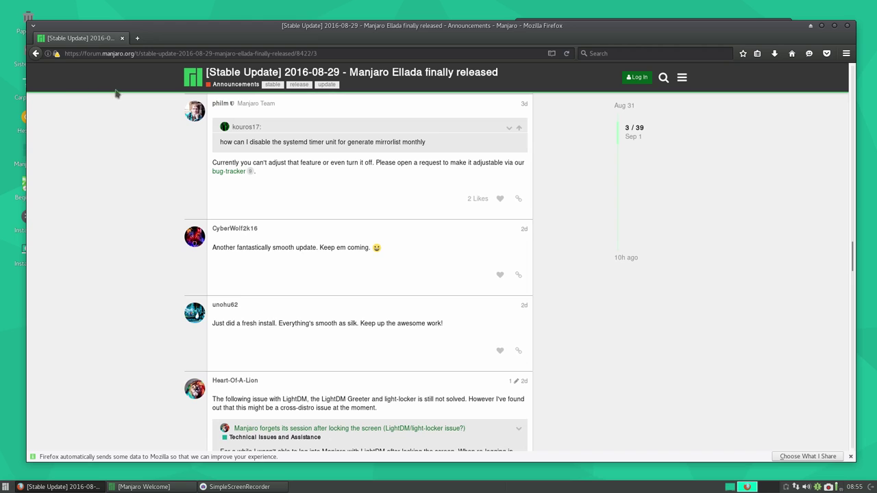
- Go back past the release article to the Manjaro news page
left_click(36, 54)
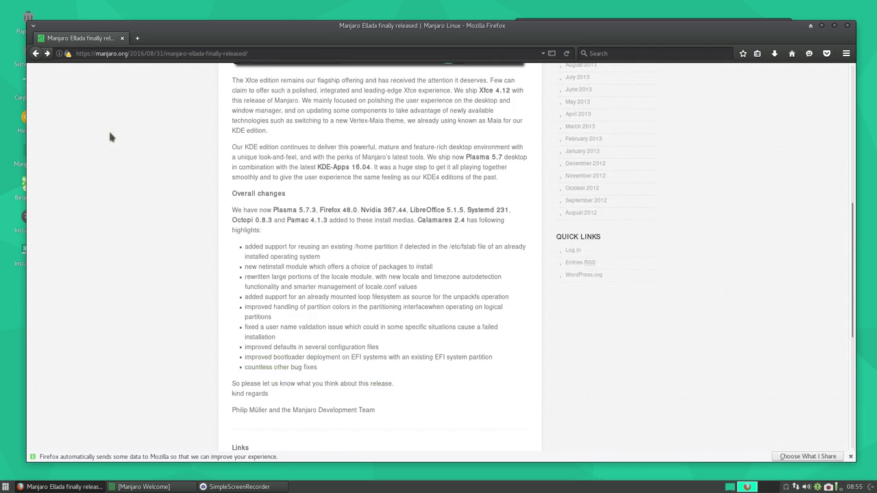
left_click(36, 53)
scroll(82, 162, "up", 15)
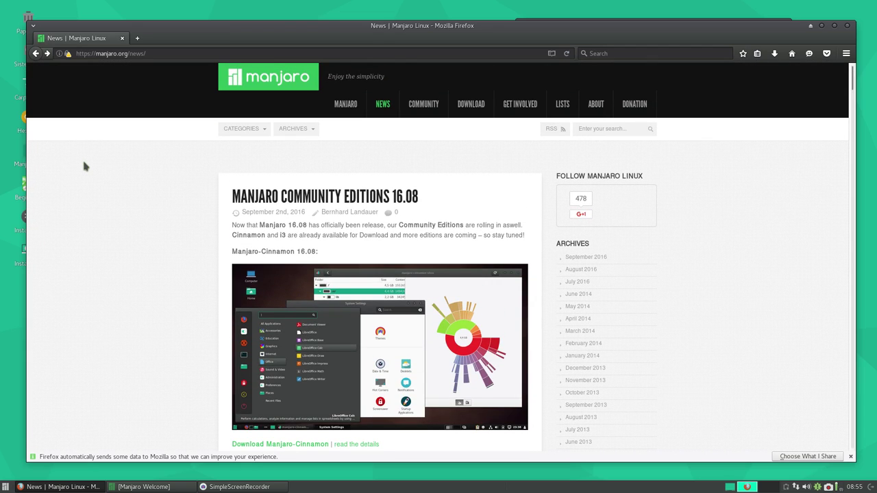
- Open the 'Manjaro Community Editions 16.08' post and return to its top
left_click(296, 200)
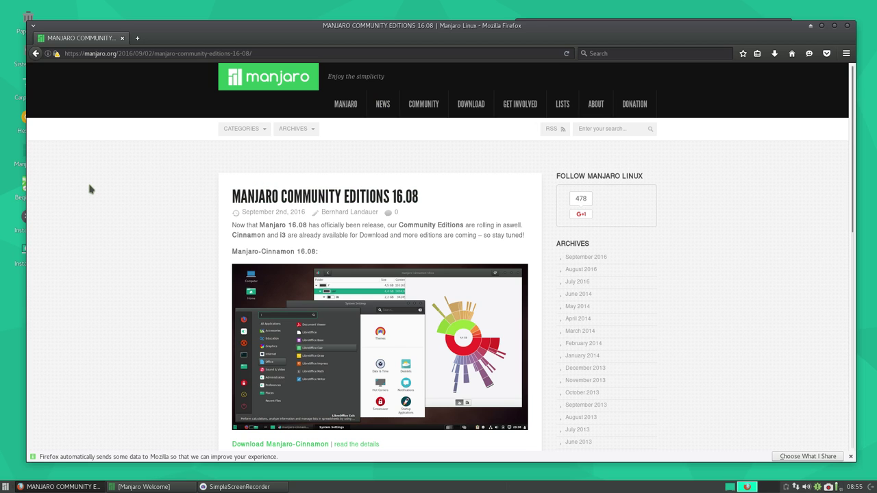
scroll(89, 190, "down", 4)
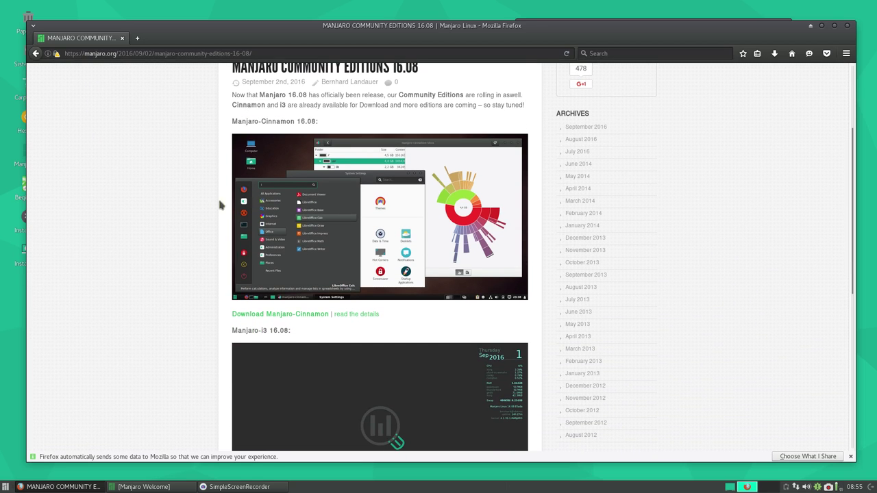
scroll(184, 202, "down", 5)
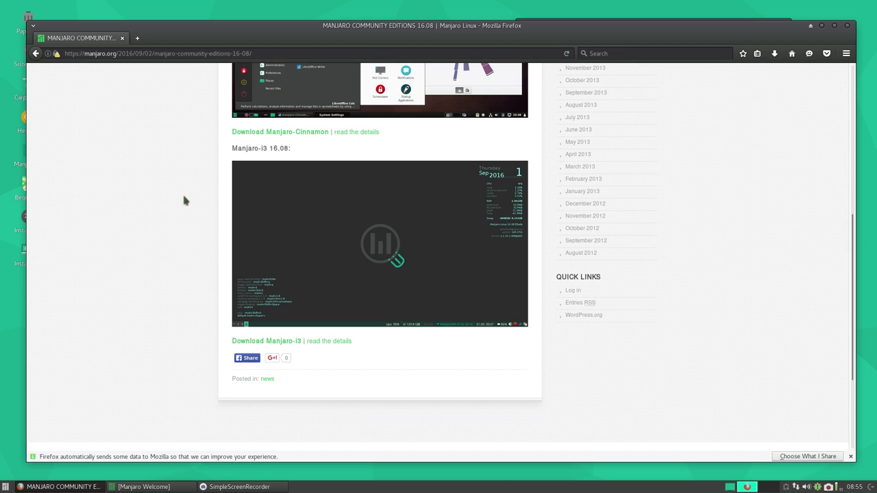
scroll(190, 240, "up", 4)
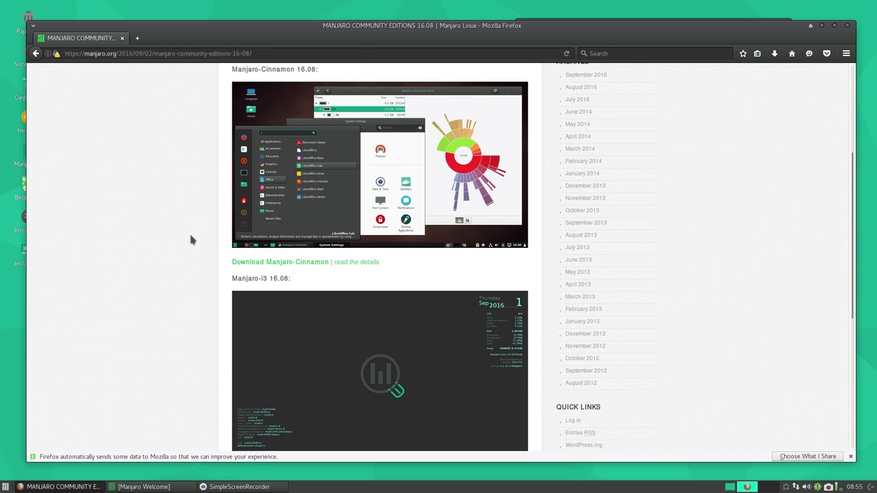
scroll(191, 239, "up", 5)
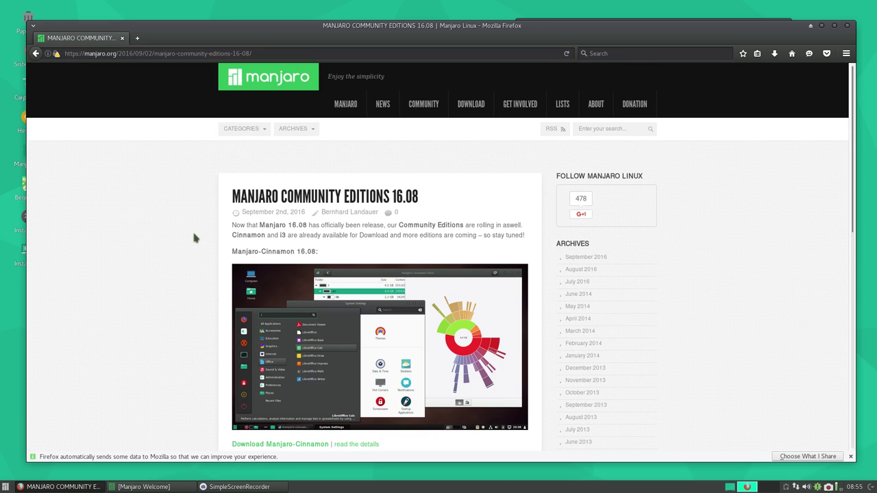
- Return to the manjaro.org home page, shift the Firefox window slightly, then close Firefox
left_click(288, 88)
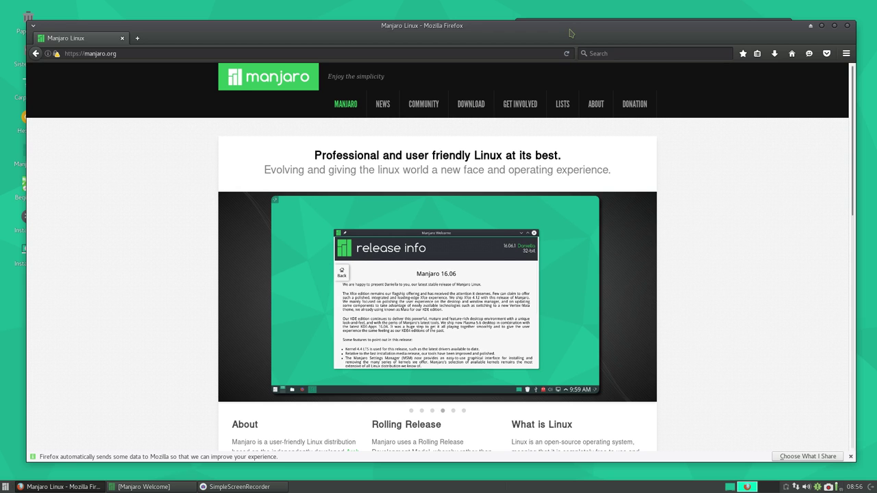
left_click_drag(572, 29, 572, 46)
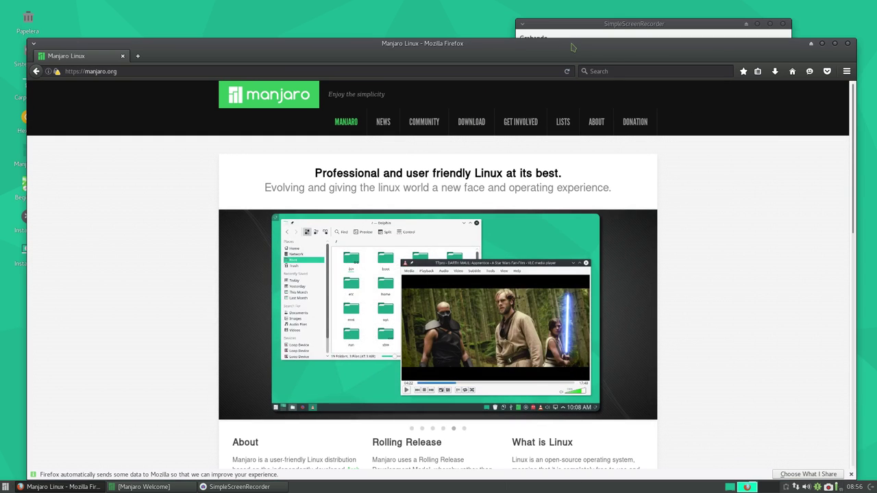
left_click_drag(747, 46, 726, 57)
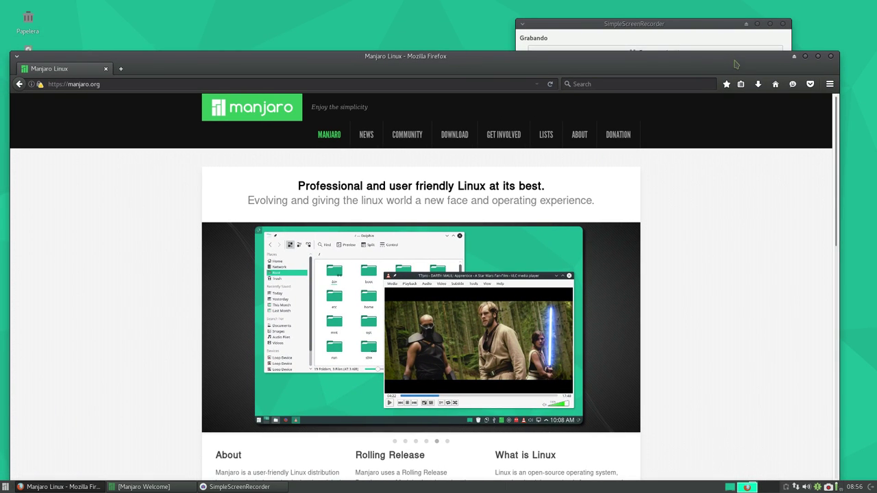
left_click(831, 56)
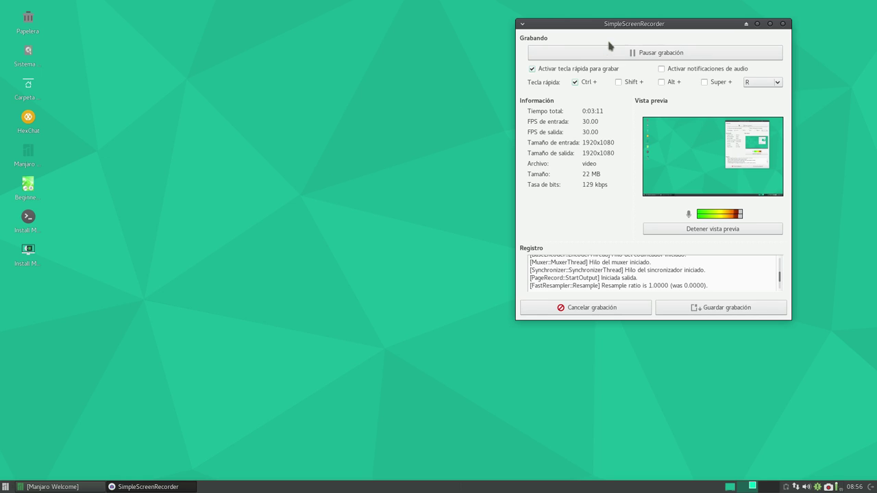
- Move the SimpleScreenRecorder window lower and bring up the Whisker application menu
left_click_drag(632, 28, 628, 105)
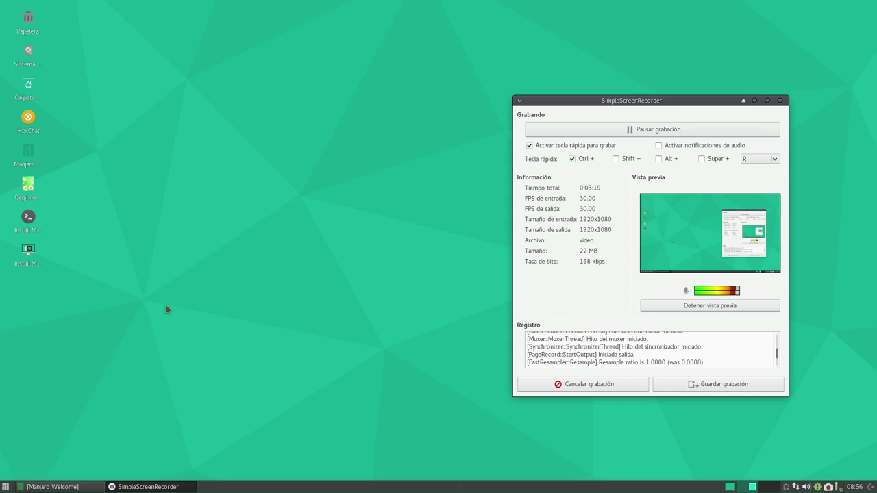
left_click(5, 486)
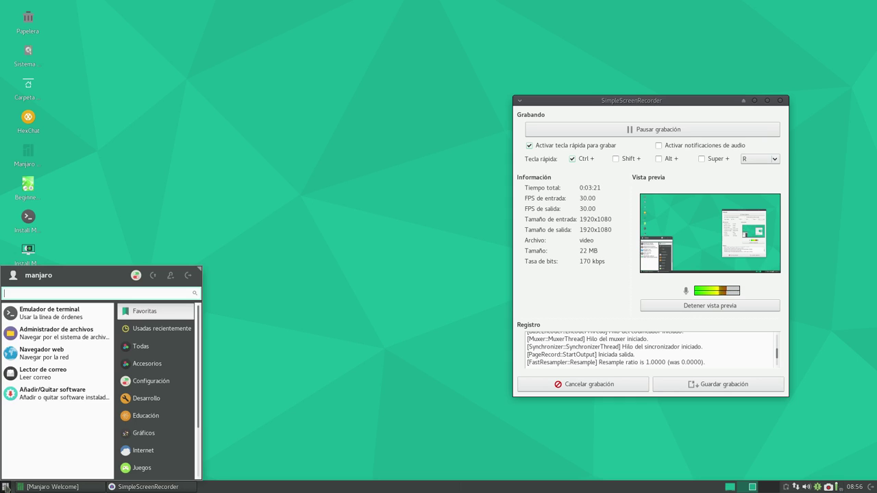
- Launch Emulador de terminal, reposition and enlarge its window, then close it
left_click(48, 312)
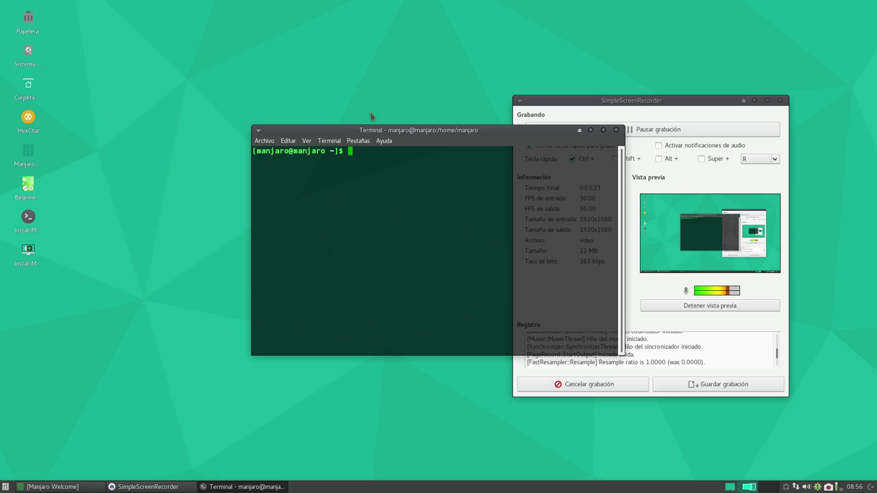
left_click_drag(406, 137, 210, 49)
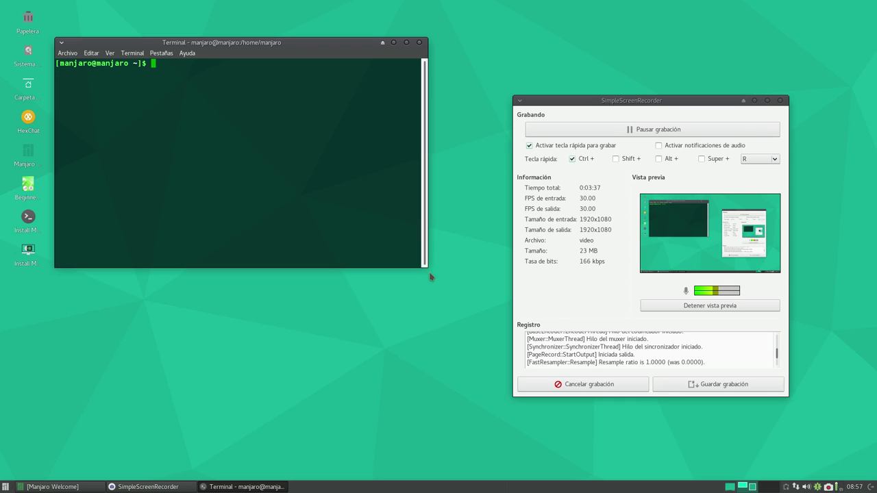
left_click_drag(432, 274, 400, 303)
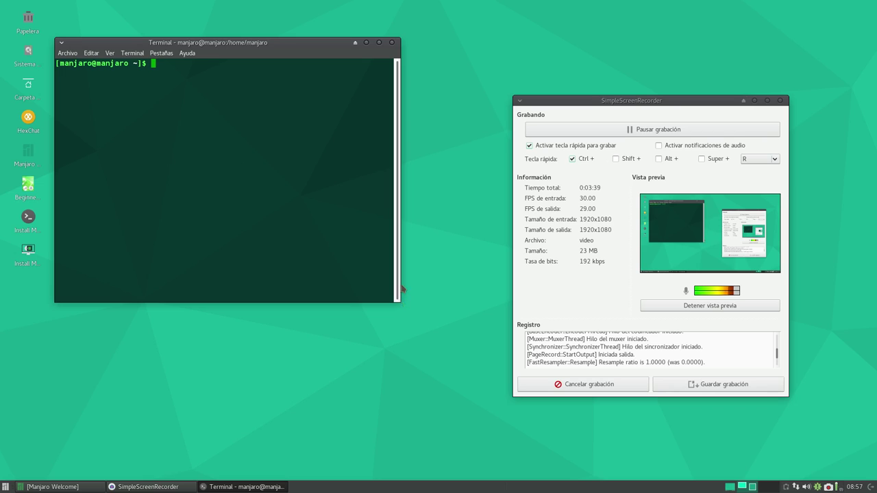
left_click(412, 306)
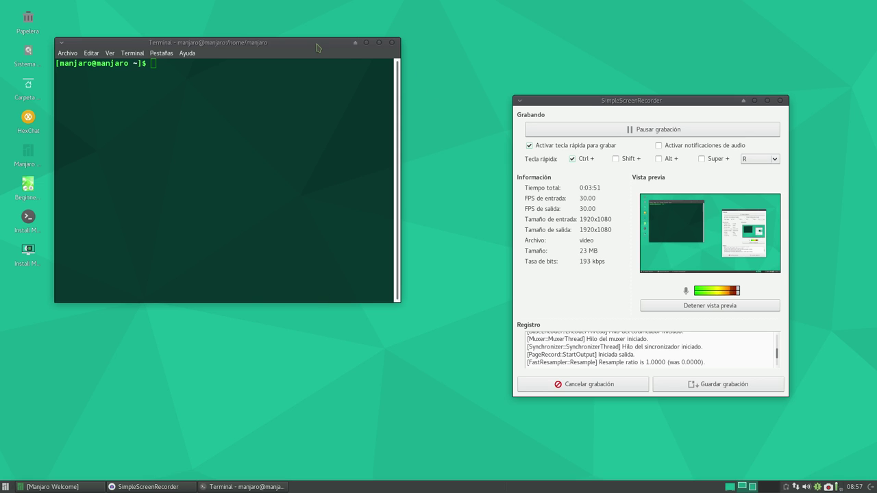
left_click_drag(406, 42, 463, 92)
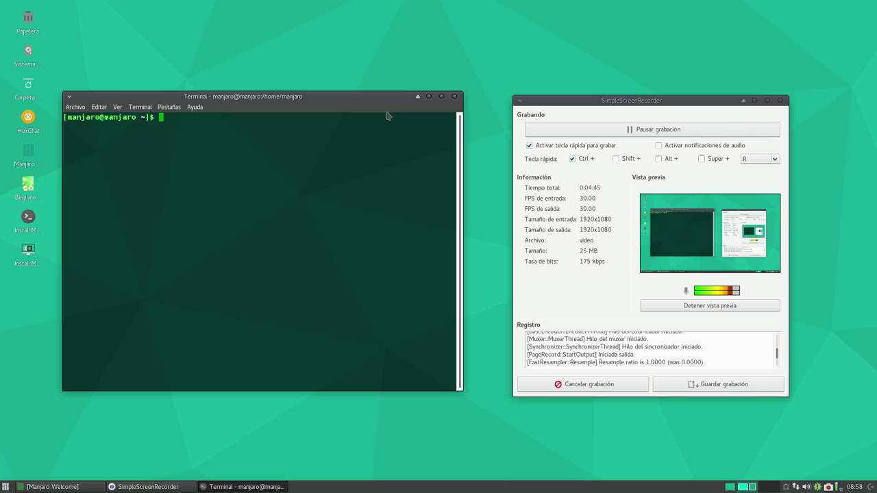
left_click(454, 97)
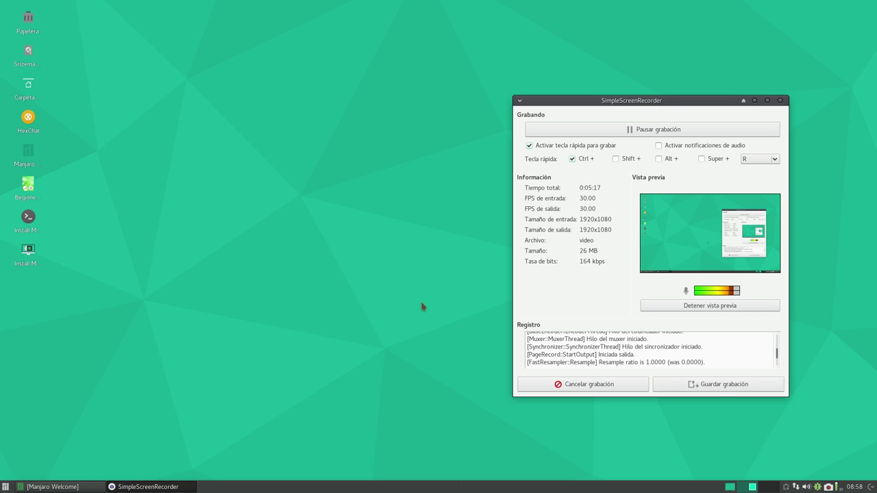
left_click_drag(630, 103, 654, 75)
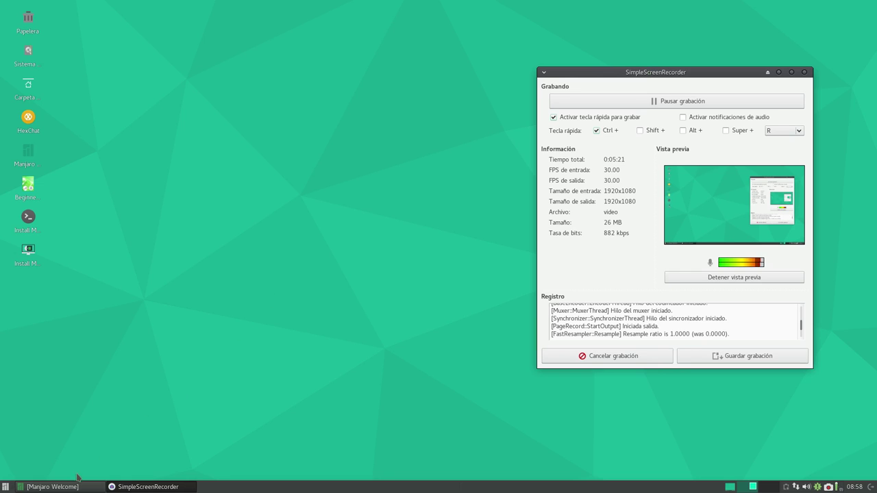
- Restore Manjaro Welcome from the taskbar, move it down-right, and close it
left_click(69, 486)
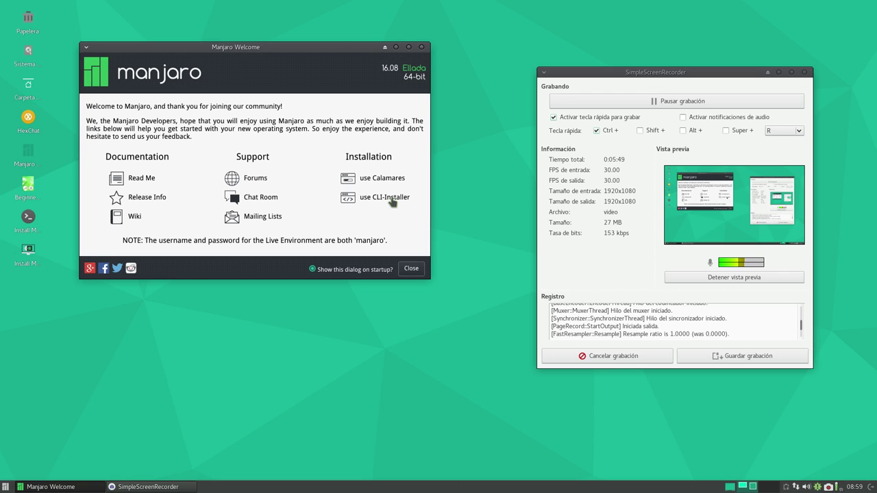
left_click_drag(330, 47, 345, 83)
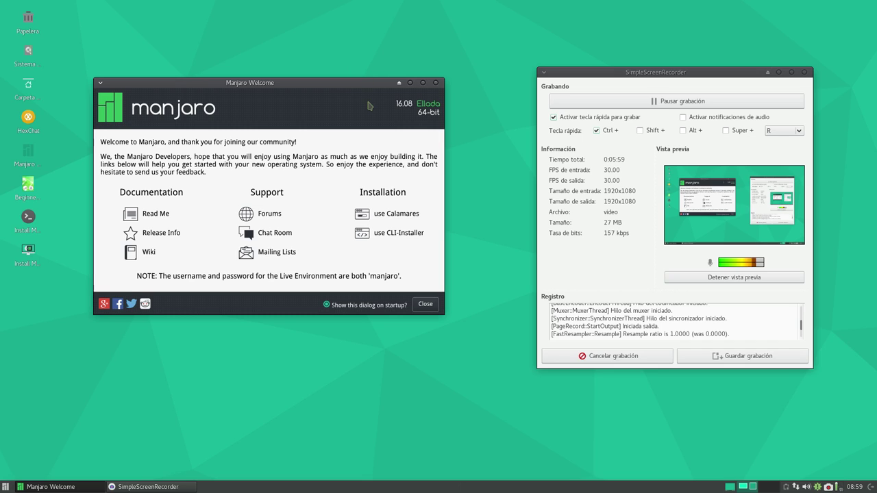
left_click(425, 304)
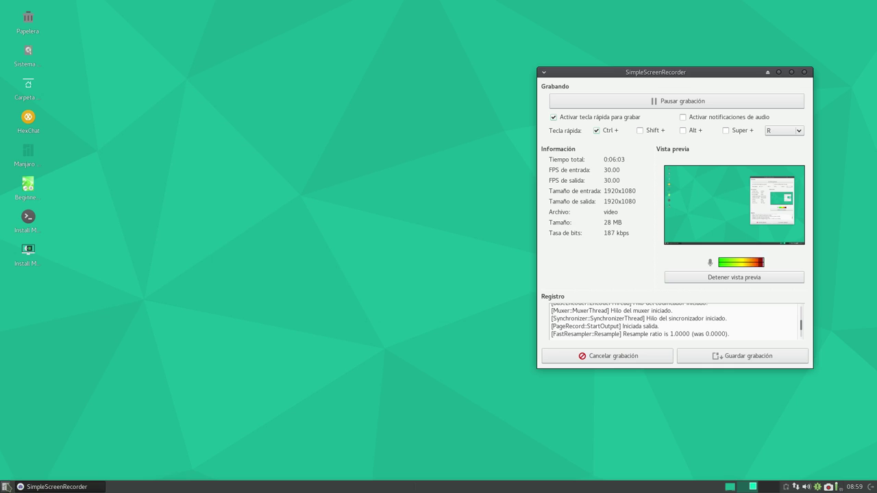
- Launch GParted from a 'gp' menu search, authenticating with the administrator password
left_click(5, 487)
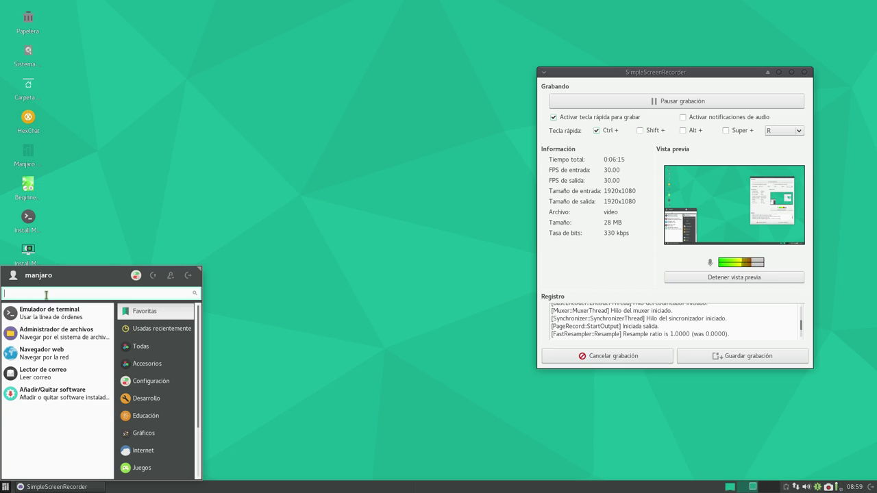
type("gp")
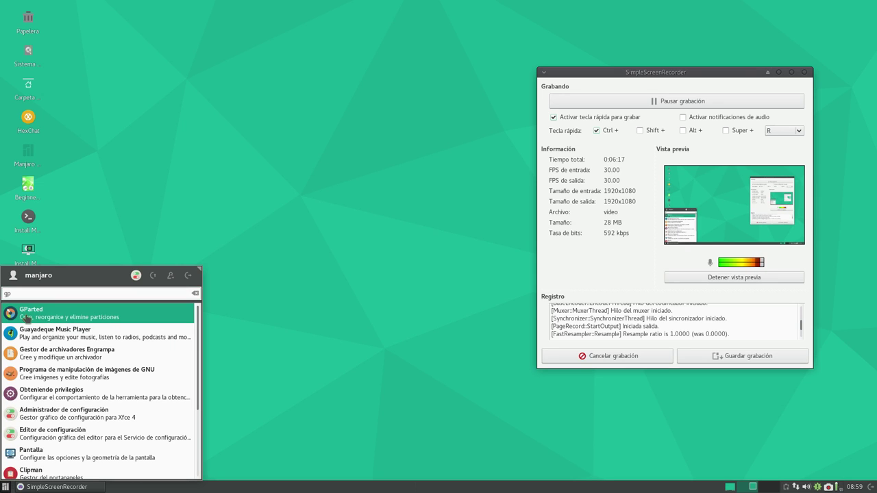
left_click(25, 317)
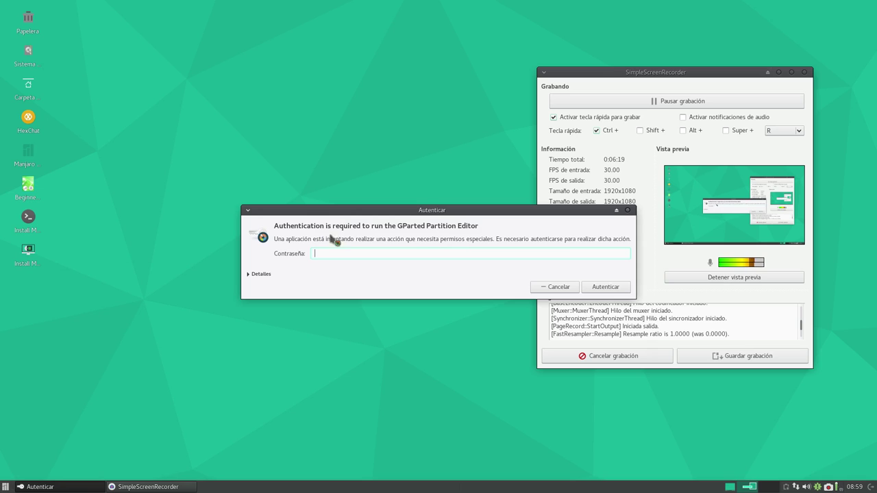
left_click_drag(342, 214, 168, 66)
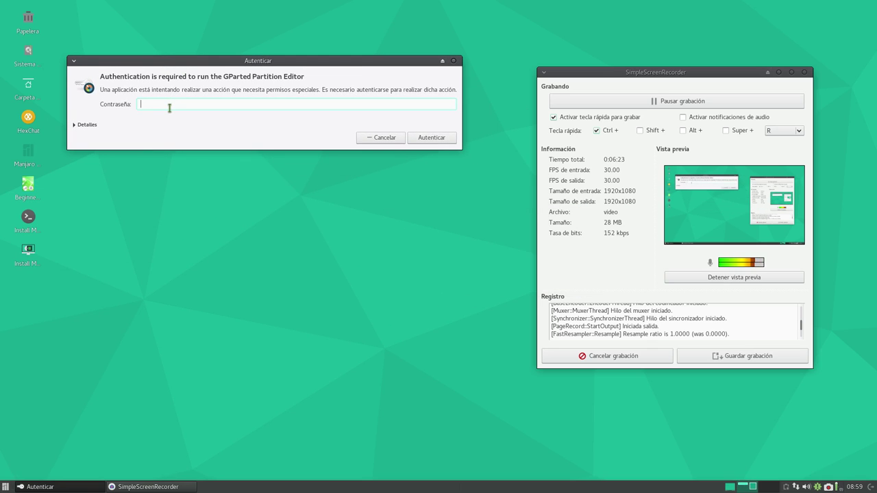
type("•••••••")
key("Return")
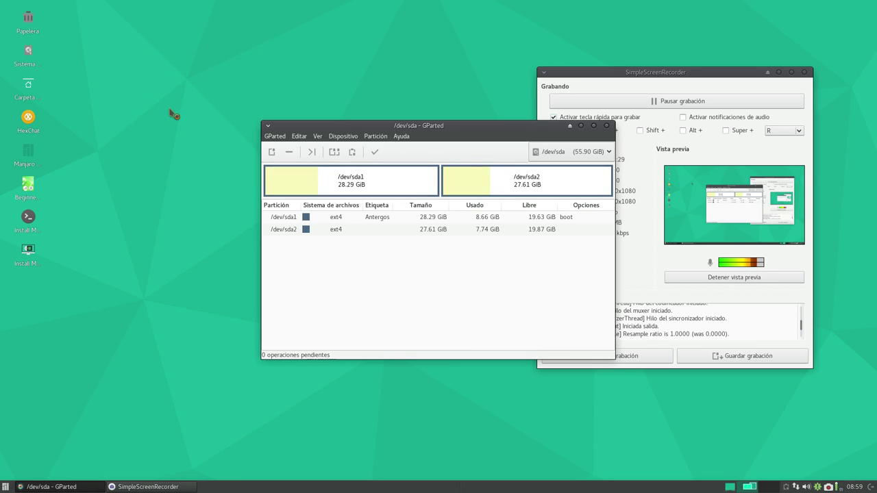
- Reposition and widen the GParted window, then inspect partitions sda1 and sda2
left_click_drag(440, 125, 230, 23)
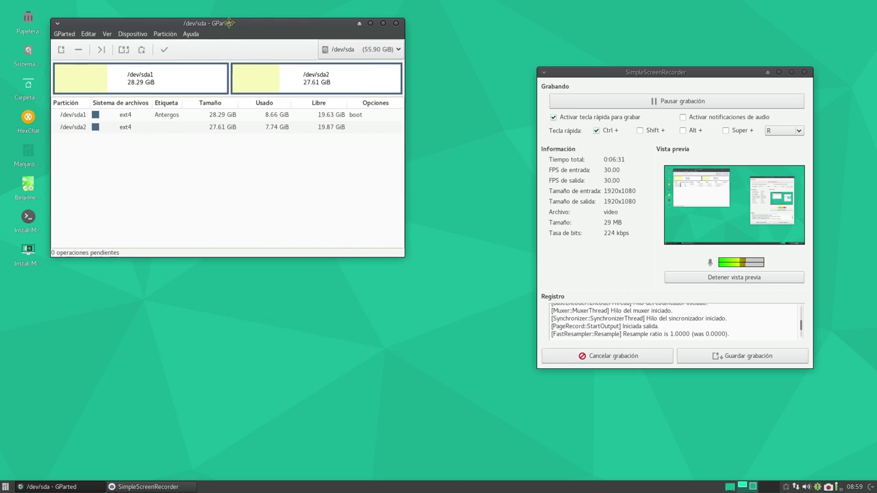
left_click_drag(403, 257, 493, 260)
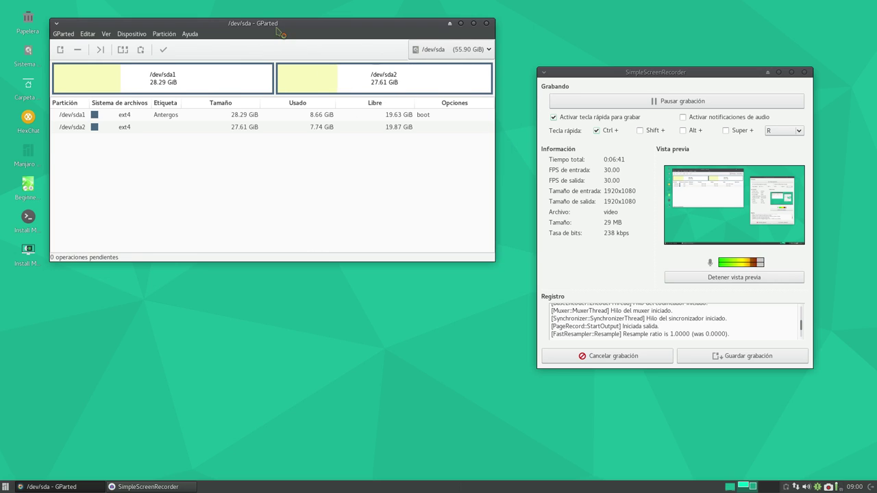
left_click_drag(279, 32, 276, 54)
left_click_drag(491, 281, 511, 277)
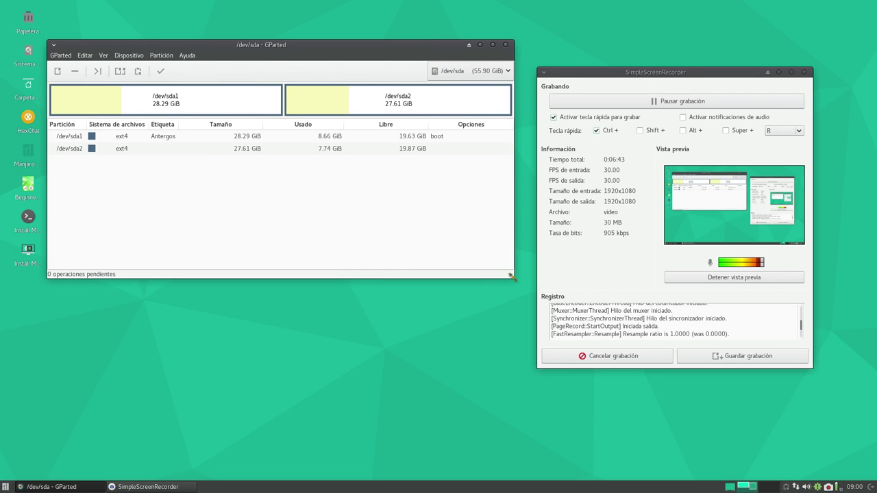
left_click(188, 140)
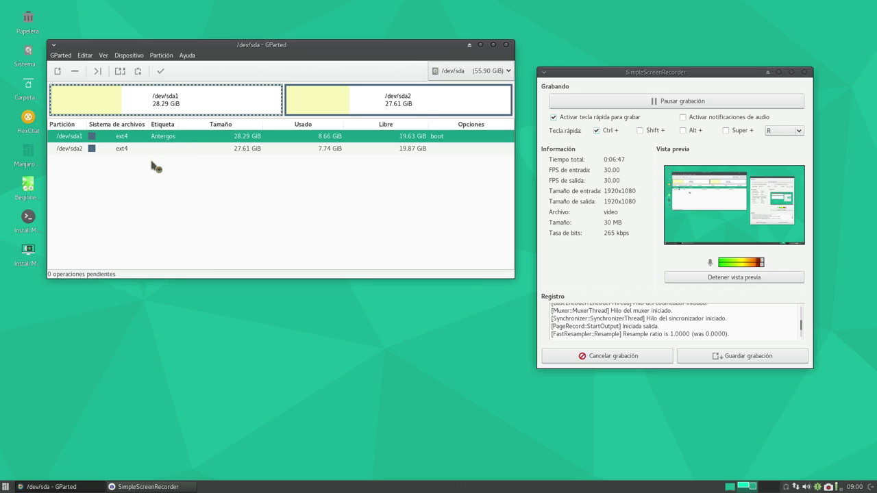
left_click(77, 149)
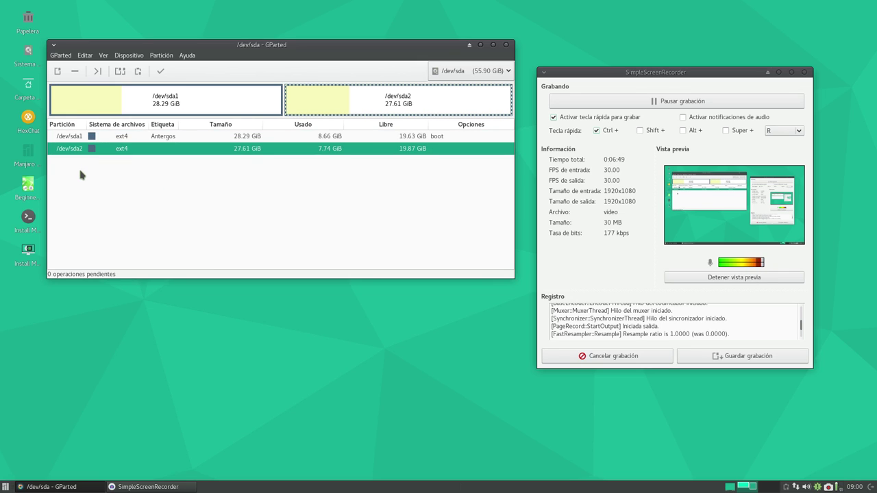
- Inspect /dev/sdb's Datos (459.71 GiB) and swap partitions, then switch back to /dev/sda
left_click(452, 72)
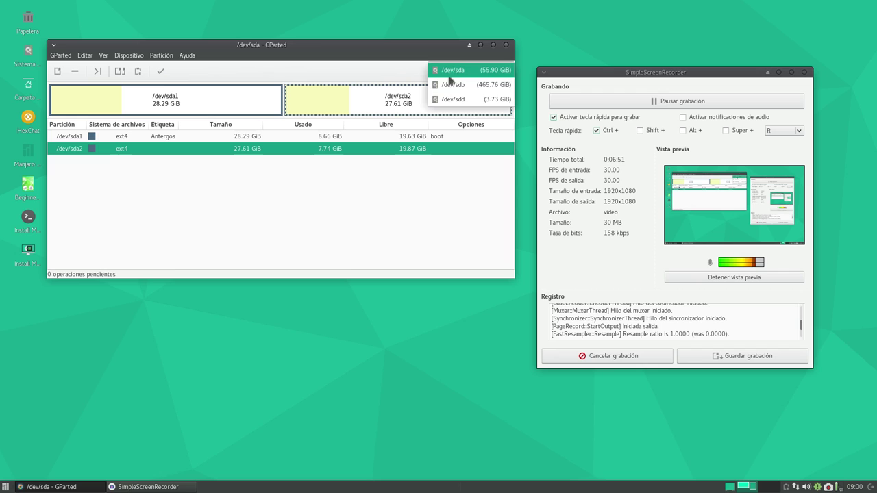
left_click(455, 93)
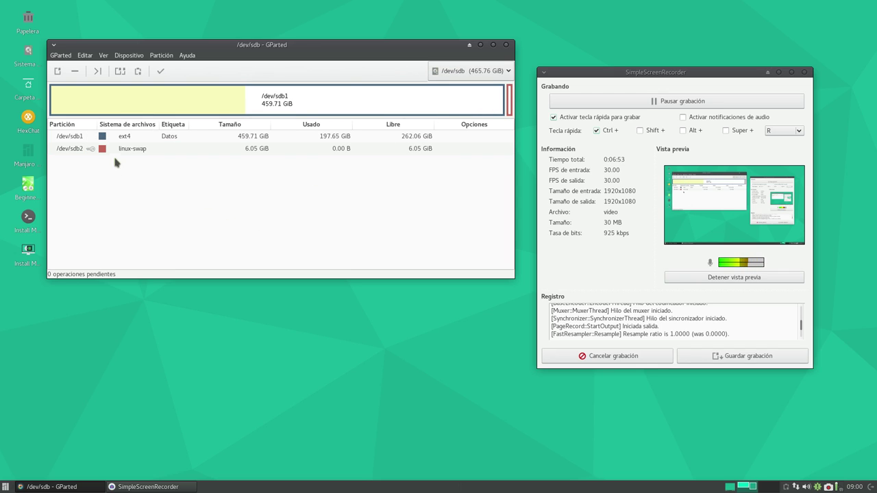
left_click(74, 136)
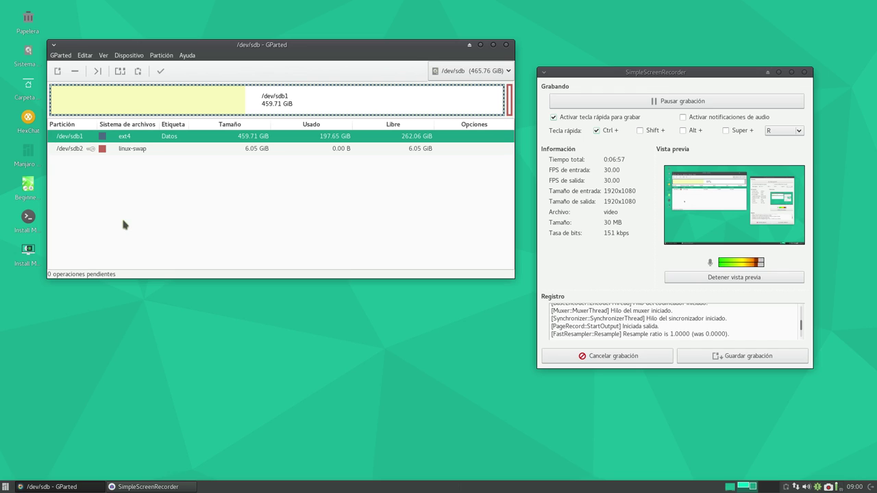
left_click(77, 151)
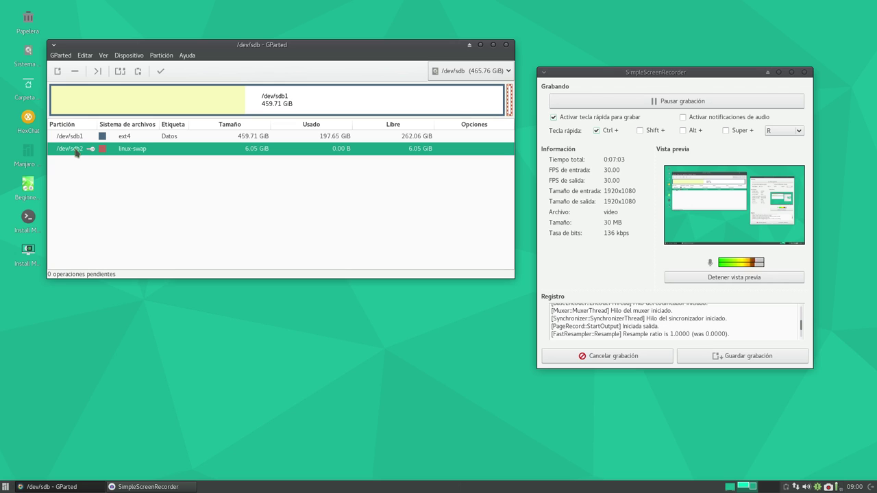
left_click(452, 76)
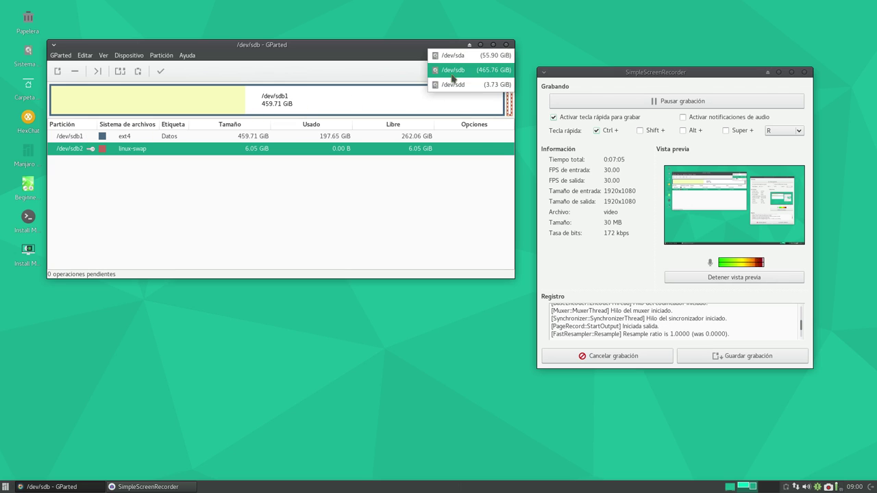
left_click(452, 55)
left_click_drag(294, 54, 297, 244)
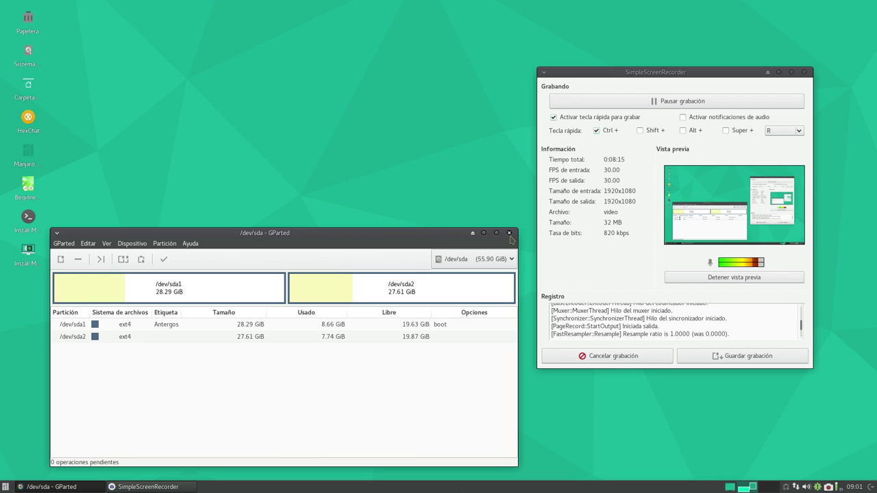
left_click_drag(396, 241, 387, 114)
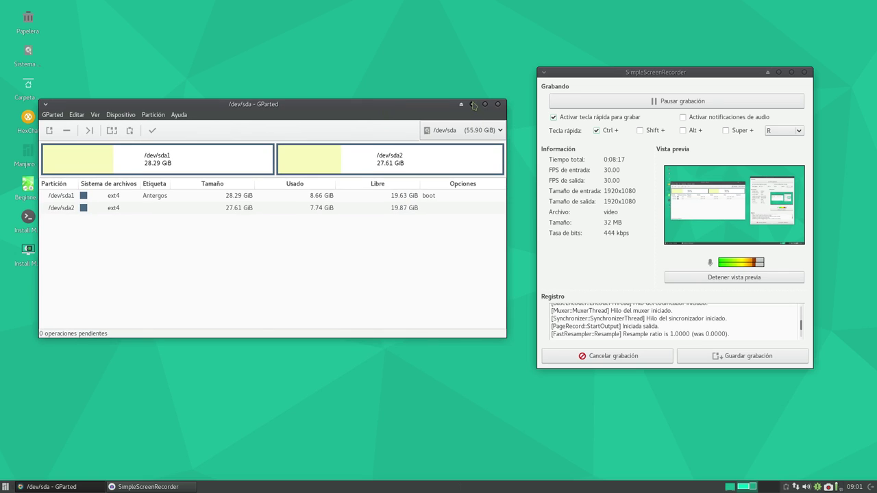
- Minimize GParted and launch the Manjaro Linux installer from its desktop icon
left_click(475, 107)
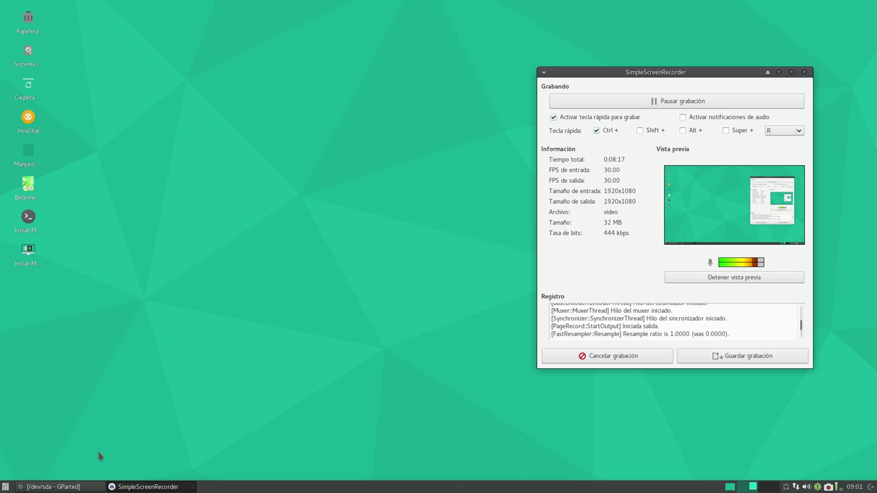
left_click(31, 258)
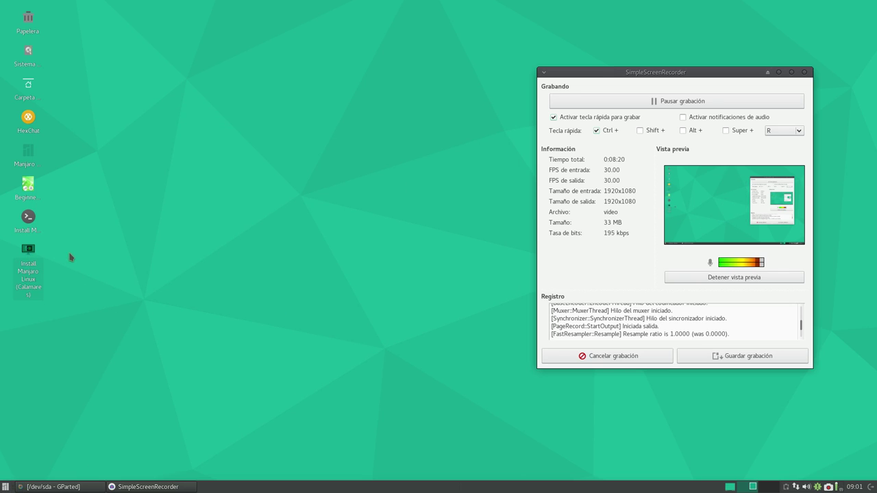
double_click(30, 258)
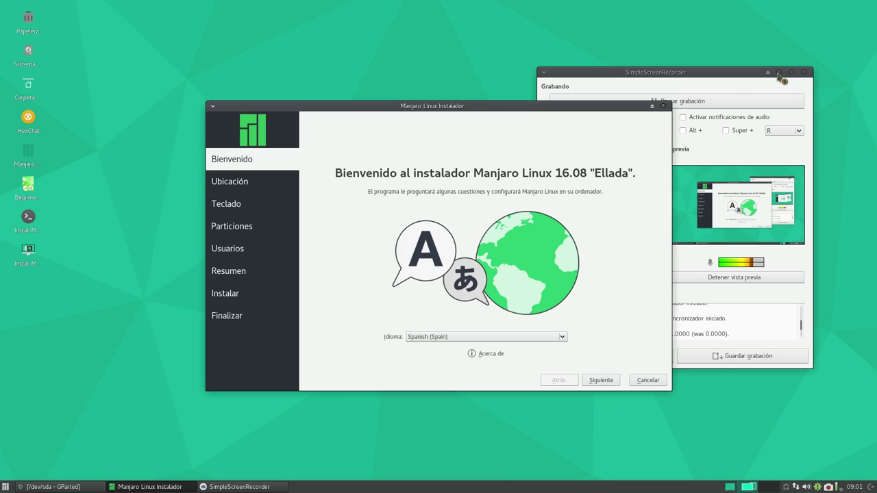
left_click(781, 77)
left_click(779, 72)
left_click_drag(468, 104, 346, 44)
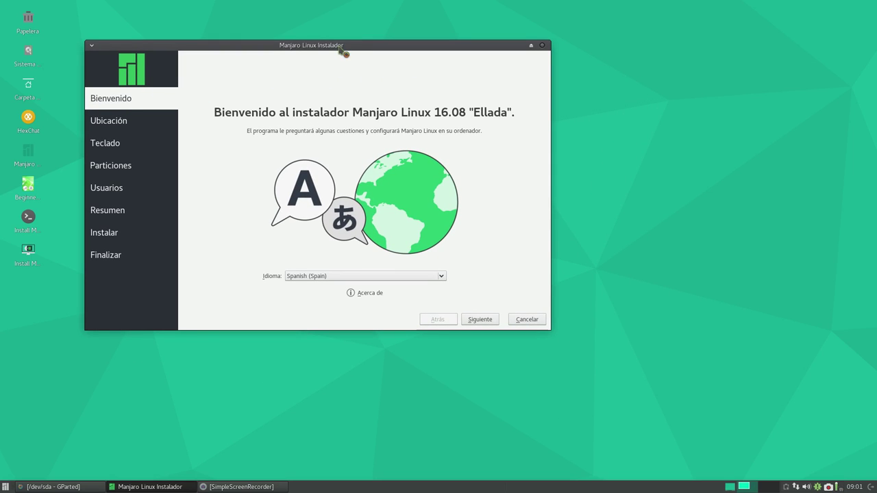
left_click_drag(336, 51, 345, 50)
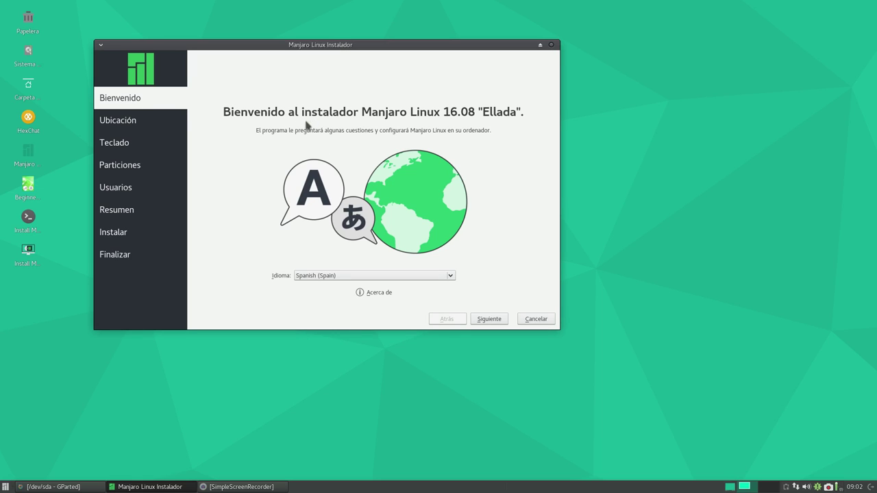
- Accept the Bienvenido and Ubicación pages to reach the keyboard layout page
left_click(489, 319)
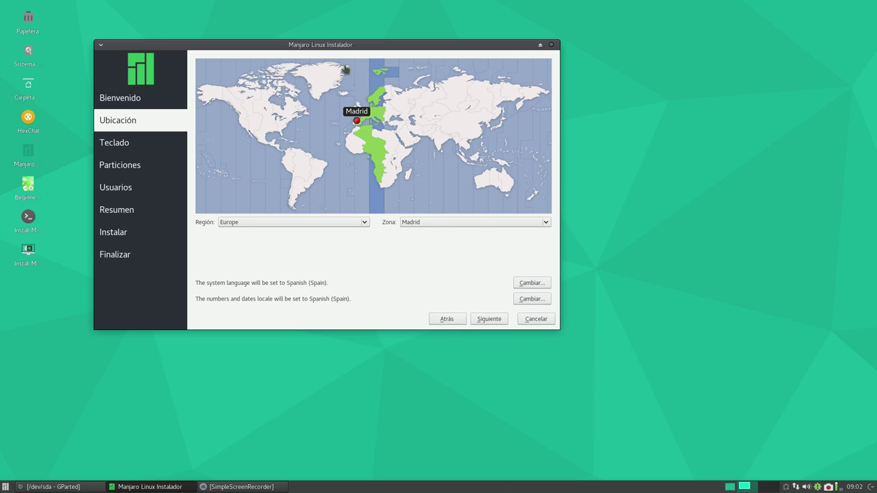
left_click_drag(337, 46, 375, 36)
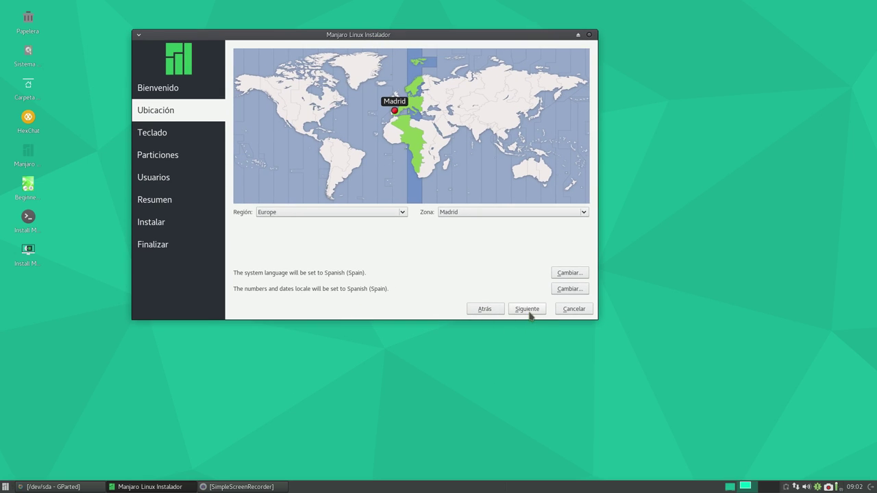
left_click(528, 311)
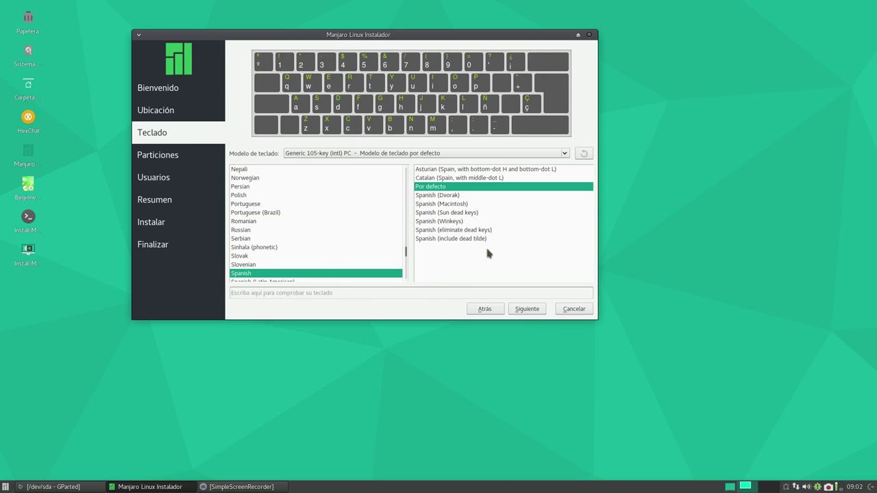
- Choose Particionado manual and inspect /dev/sda1 and /dev/sda2 in the partition editor
left_click(528, 309)
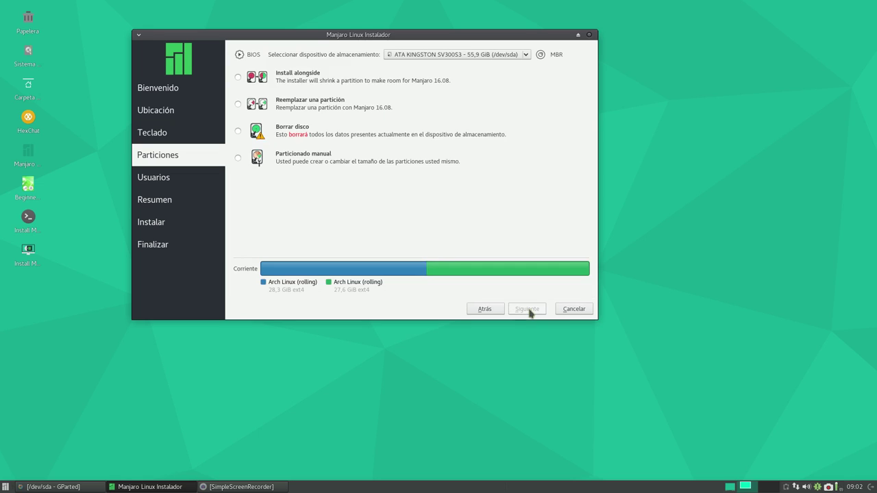
left_click(237, 158)
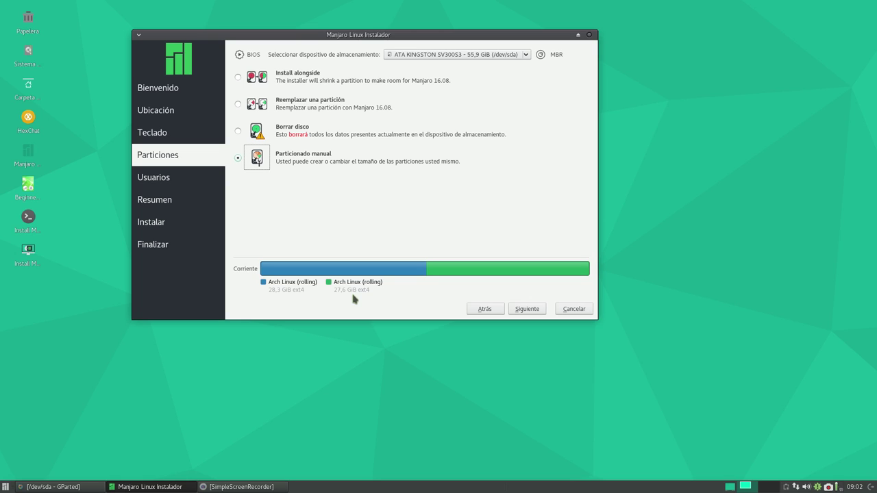
left_click(527, 310)
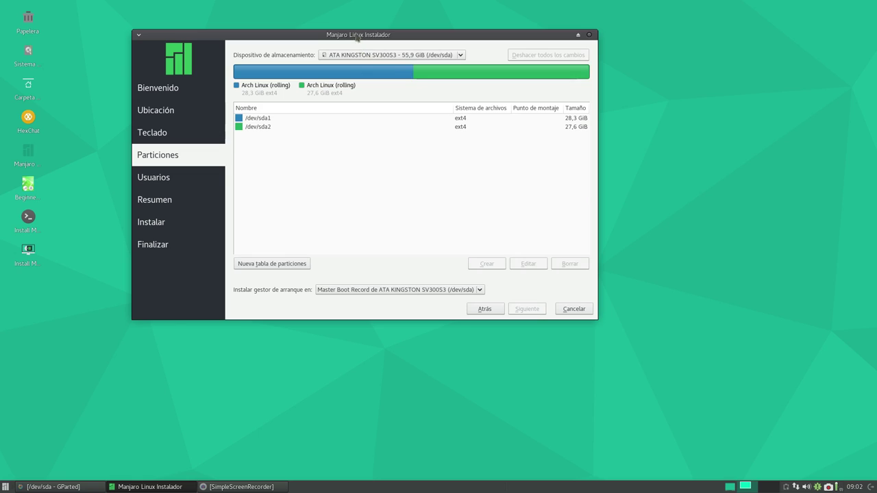
left_click_drag(356, 34, 384, 47)
left_click(298, 132)
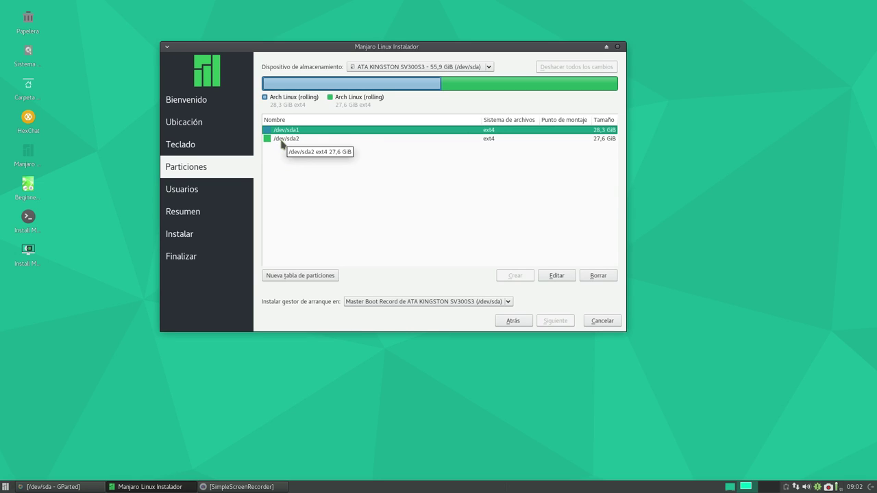
left_click(281, 140)
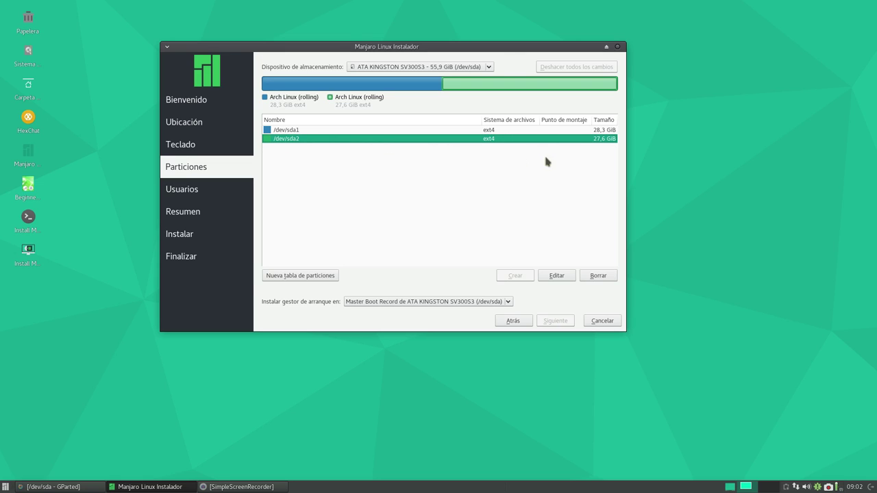
- Edit /dev/sda2 to be formatted as ext4 with mount point /
left_click(552, 277)
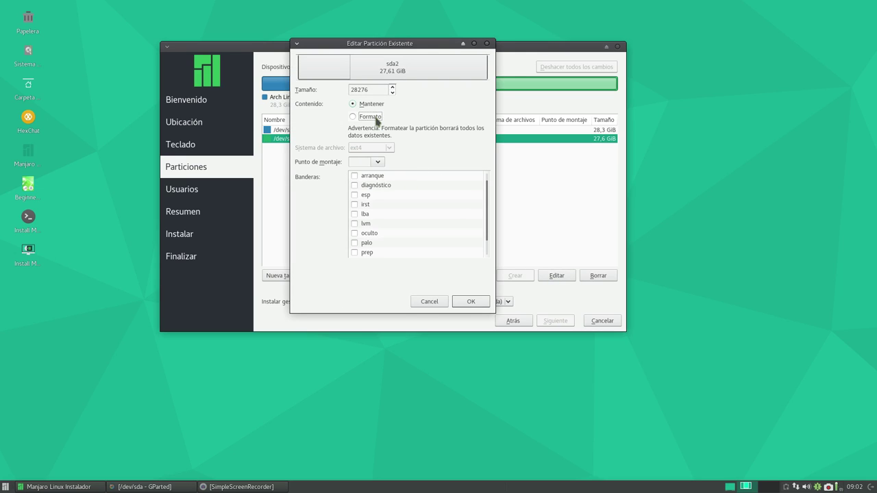
left_click(376, 120)
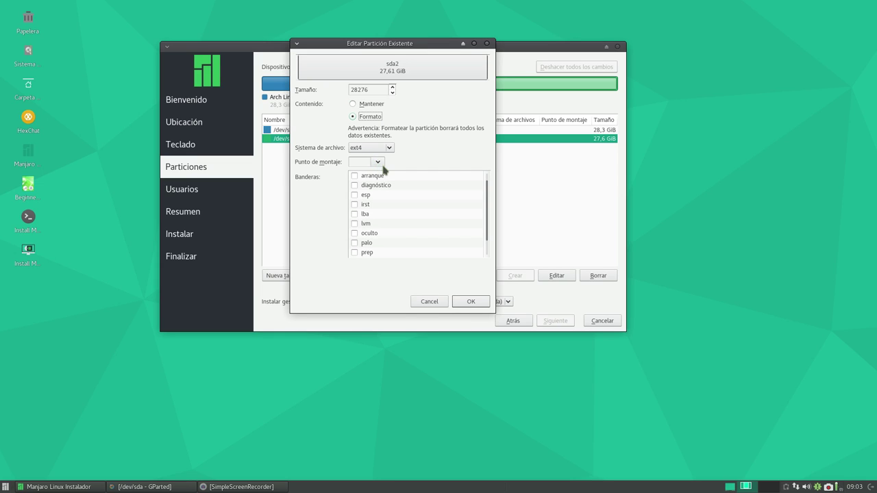
left_click(378, 165)
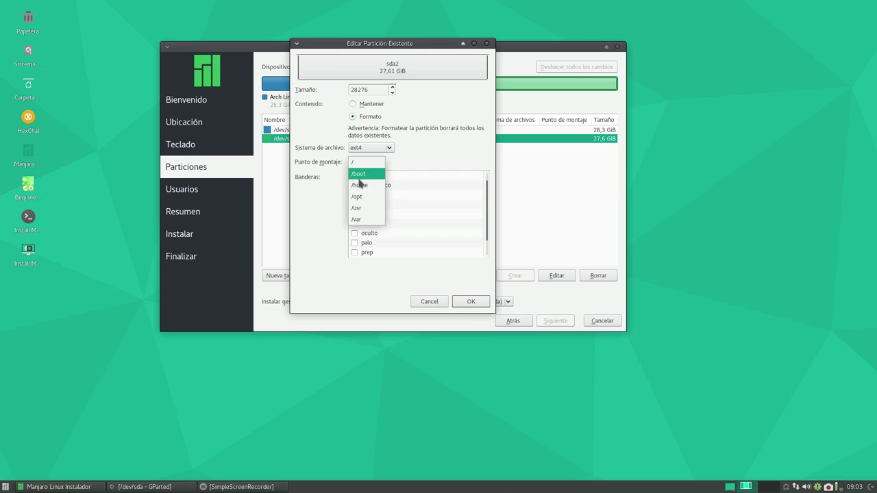
left_click(363, 162)
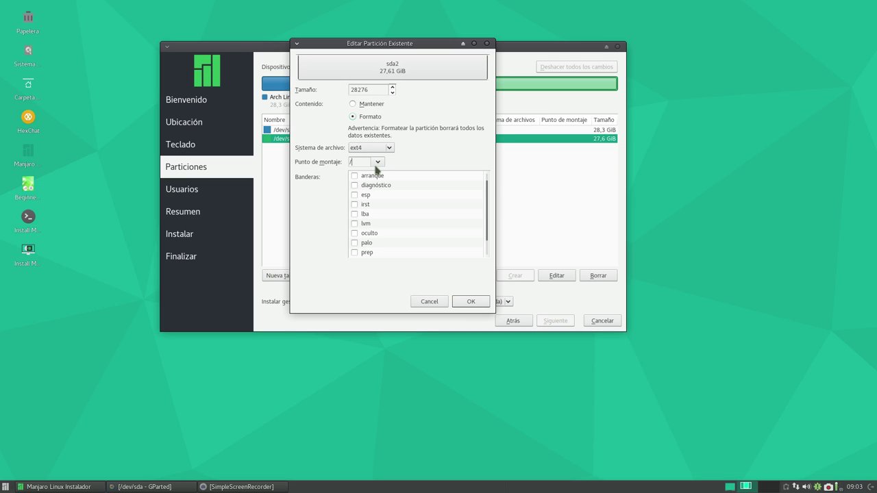
left_click(472, 303)
left_click_drag(405, 47, 387, 42)
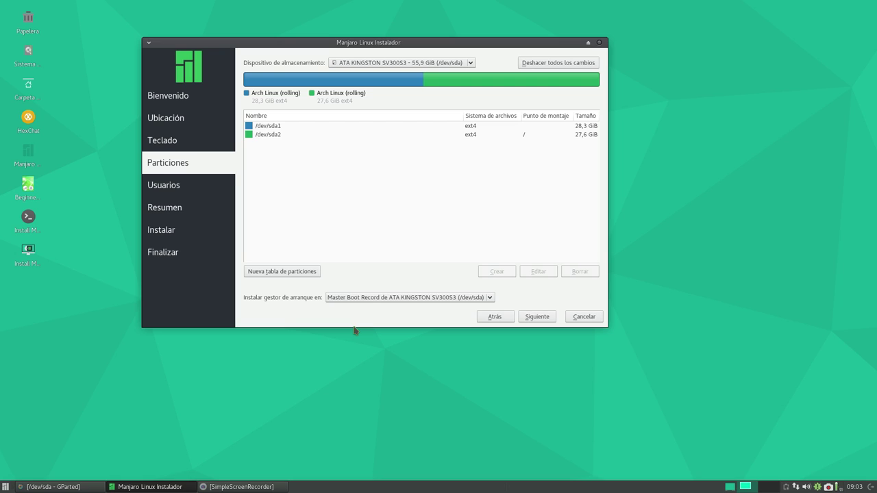
- Set the boot loader location to 'No instalar el gestor de arranque'
left_click(354, 299)
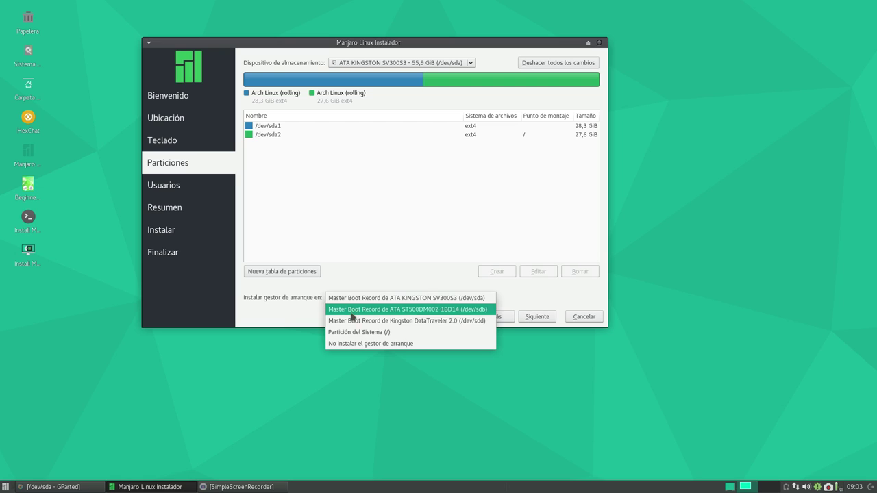
left_click(347, 343)
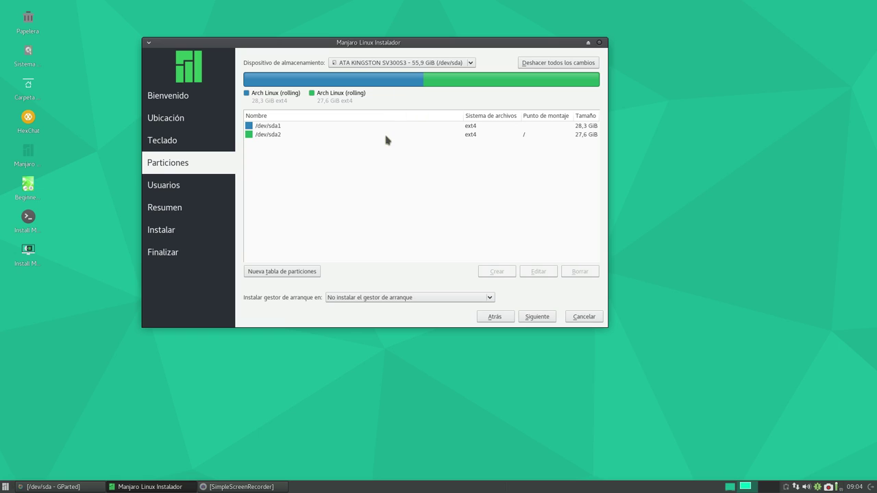
- Switch to the 465,8 GiB /dev/sdb disk and select /dev/sdb1
left_click(378, 65)
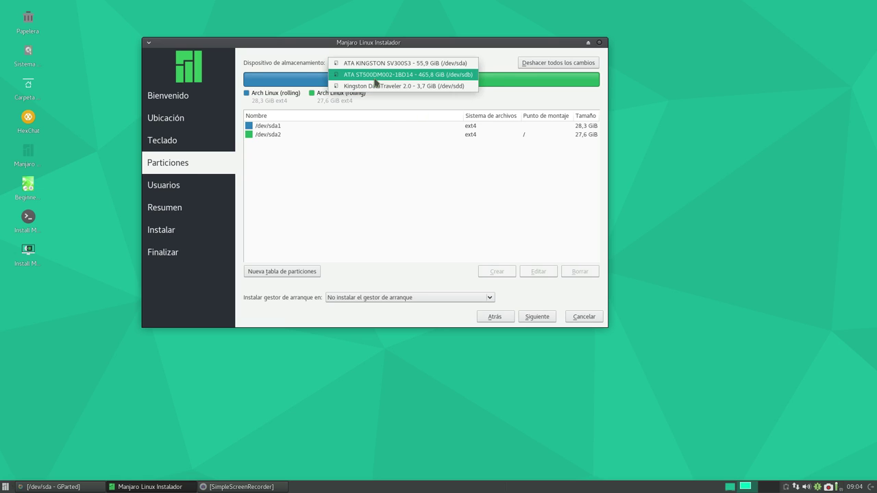
left_click(375, 75)
left_click(280, 129)
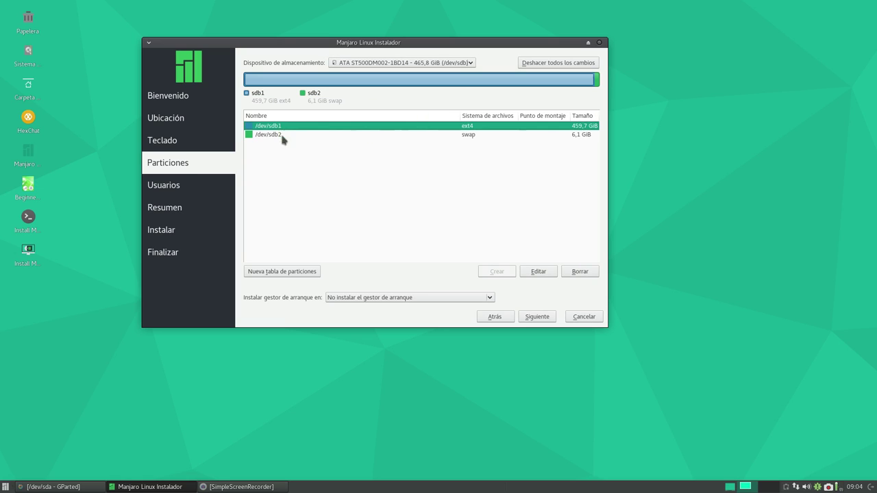
- Set the /dev/sdb1 mount point to /media/datos without formatting it
left_click(535, 271)
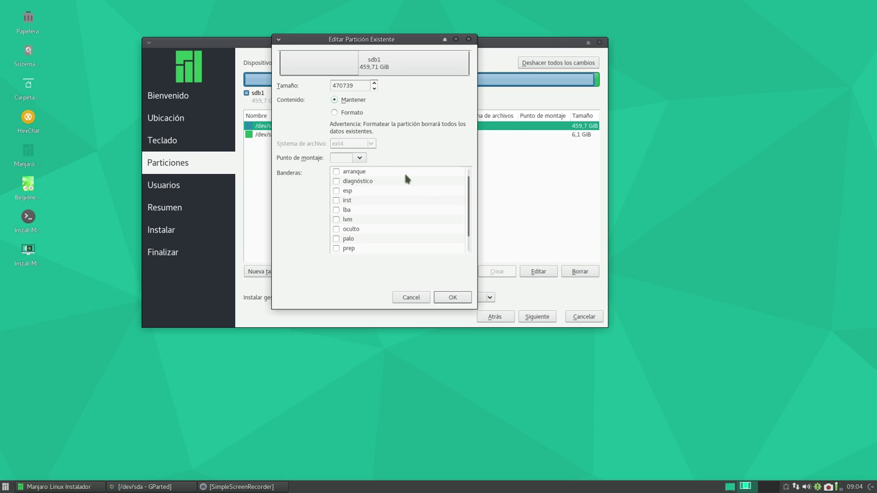
left_click(360, 159)
left_click(353, 181)
key("BackSpace")
key("BackSpace")
key("BackSpace")
key("BackSpace")
type("media/datos")
key("Home")
left_click(453, 298)
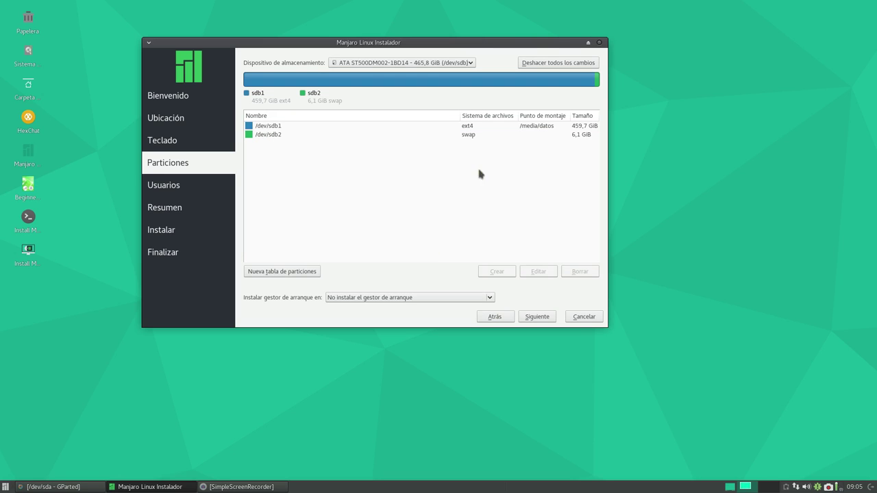
- Check the /dev/sdb2 swap partition's settings and leave them unchanged
left_click(541, 129)
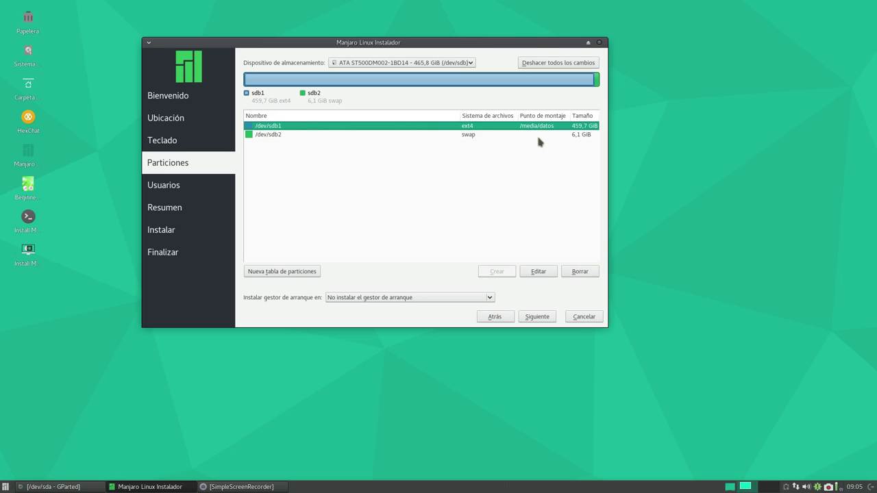
left_click(274, 135)
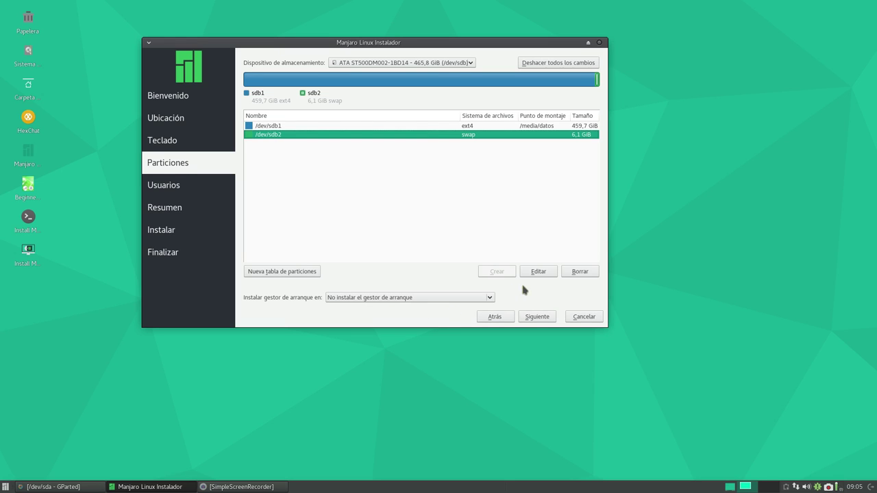
left_click(540, 272)
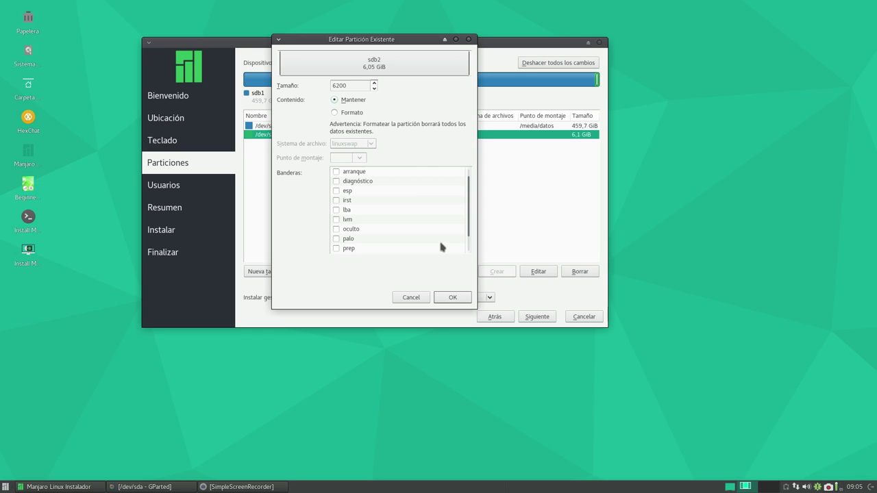
left_click(447, 299)
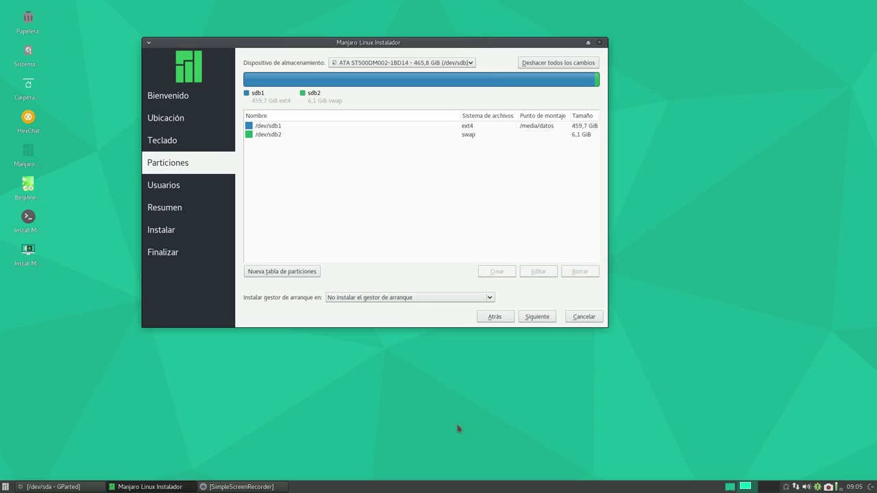
left_click(536, 130)
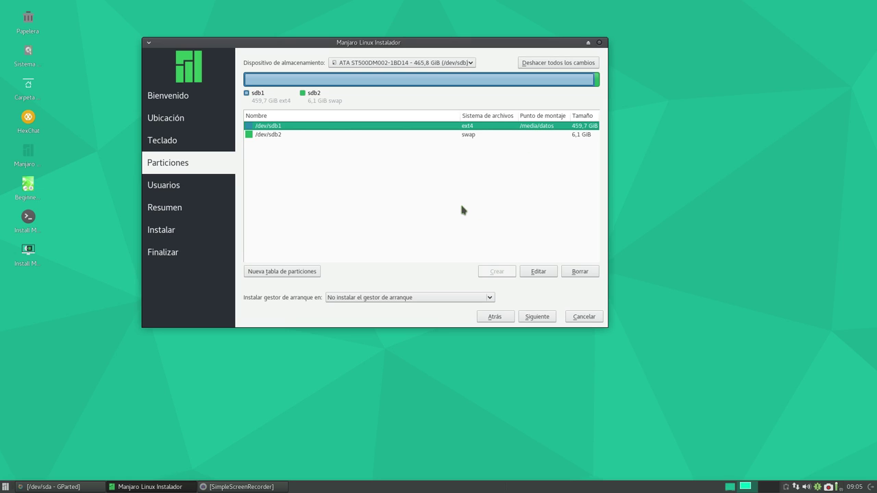
- Return to the 55,9 GiB /dev/sda disk and select /dev/sda2
left_click(382, 64)
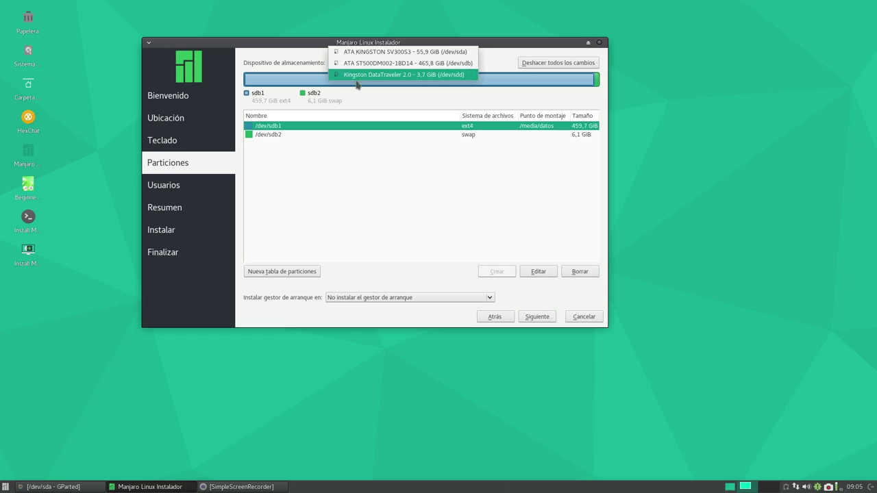
left_click(356, 52)
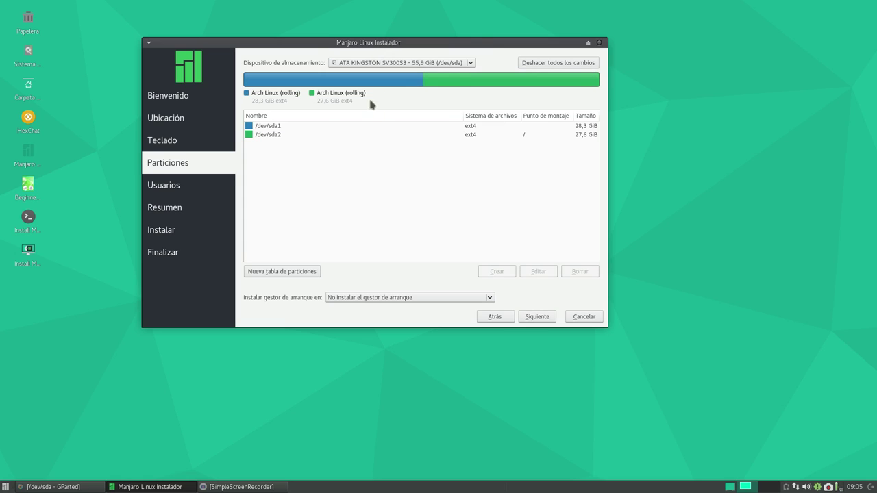
left_click(281, 135)
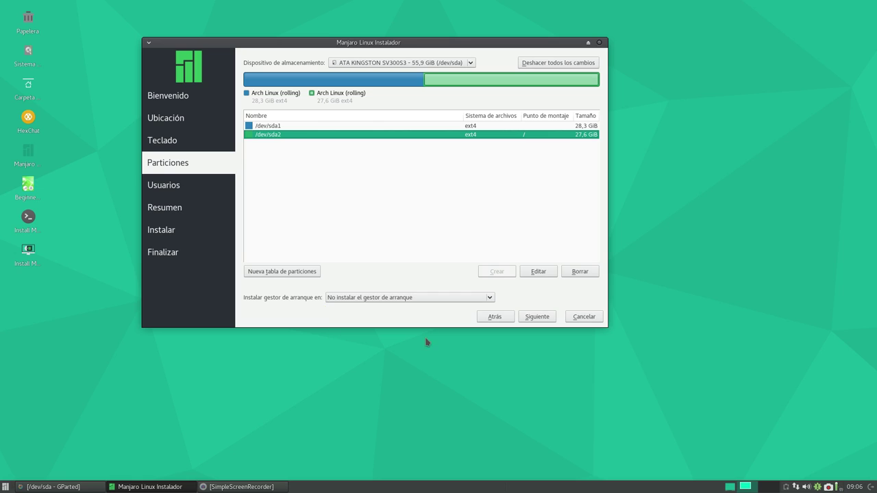
- On Usuarios, enter the user's name and login and set the computer name to manjaro-pc
left_click(536, 316)
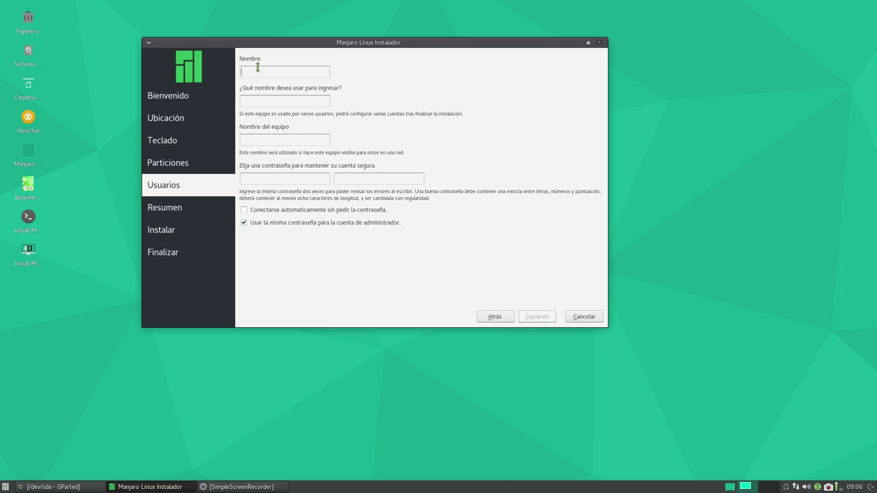
type("yoyo")
left_click_drag(256, 140, 240, 140)
key("Left")
key("Right")
key("Right")
key("BackSpace")
key("BackSpace")
key("BackSpace")
key("BackSpace")
key("BackSpace")
key("BackSpace")
key("BackSpace")
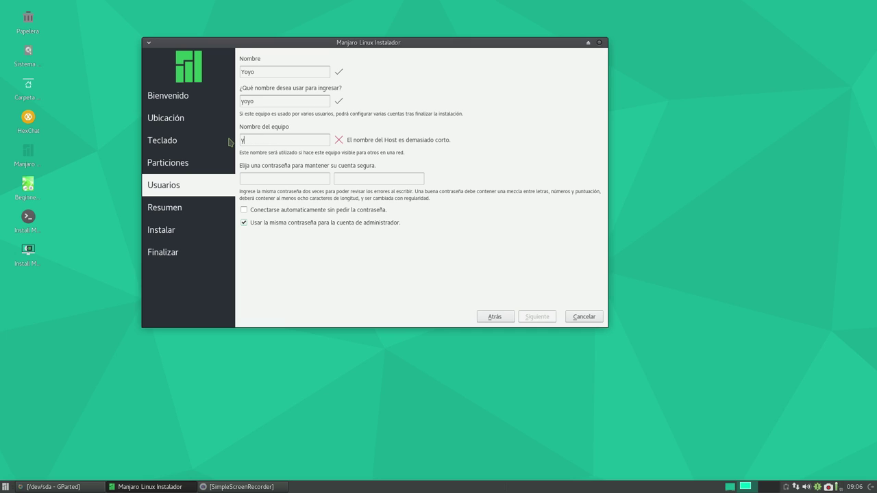
type("manjaro")
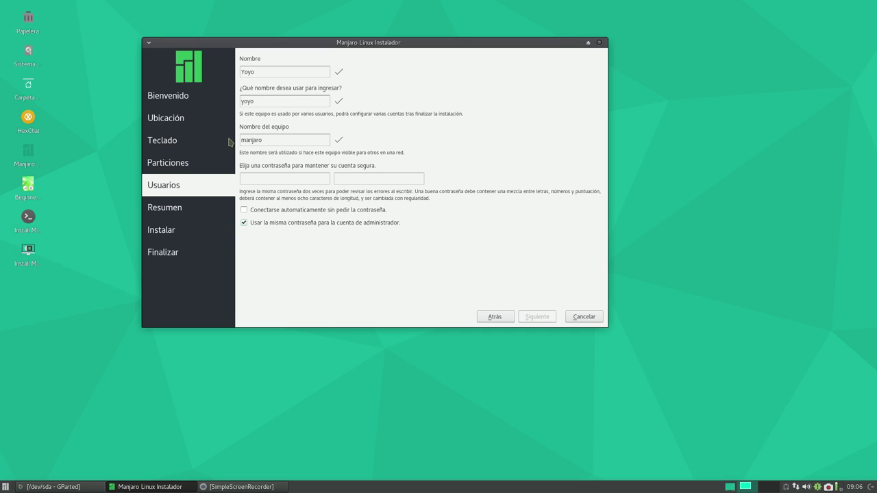
type("-pc")
- Enter the account password and repeat it in the confirmation field
left_click(241, 175)
type("12345")
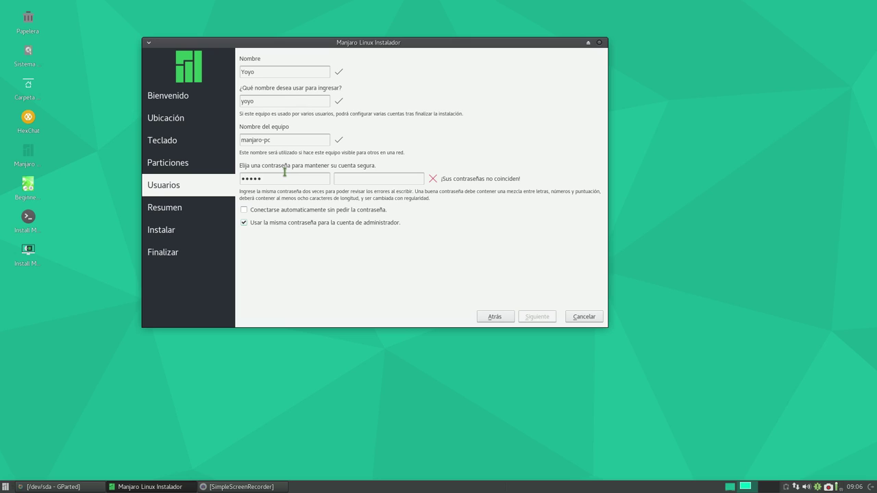
key("BackSpace")
key("BackSpace")
key("BackSpace")
key("BackSpace")
key("BackSpace")
type("12345")
key("BackSpace")
key("BackSpace")
key("BackSpace")
key("BackSpace")
key("BackSpace")
type("12345678")
left_click(352, 179)
type("********")
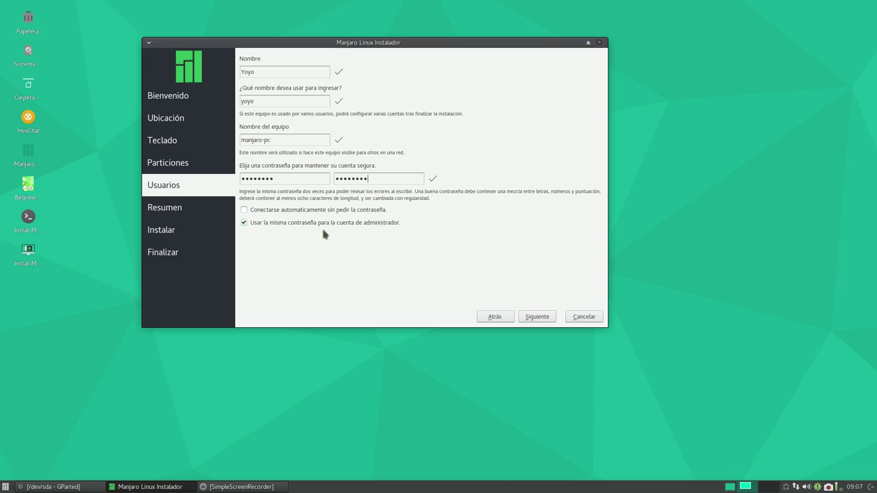
- Review the partitions in the Resumen summary and start the Manjaro installation
left_click(537, 318)
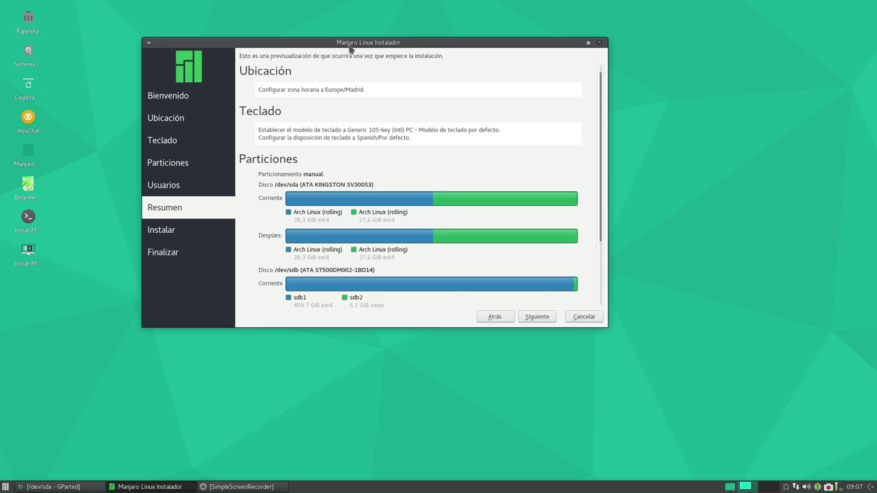
left_click_drag(350, 43, 355, 33)
scroll(376, 189, "down", 3)
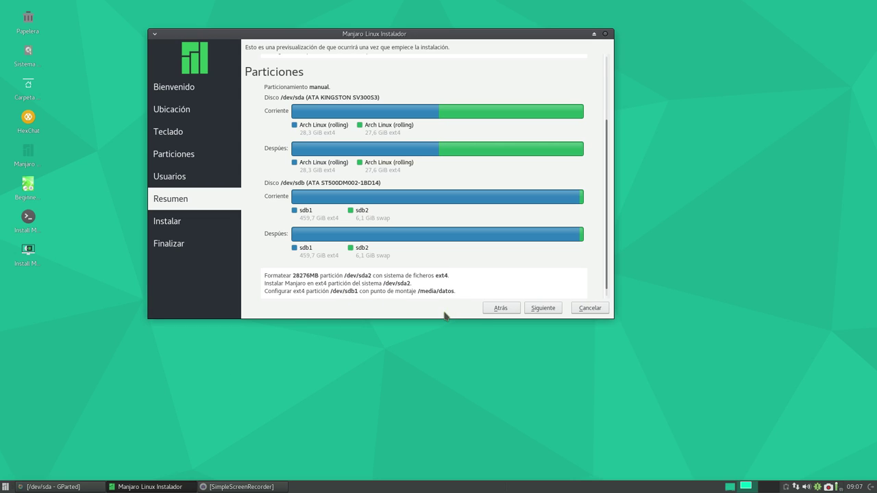
left_click(548, 311)
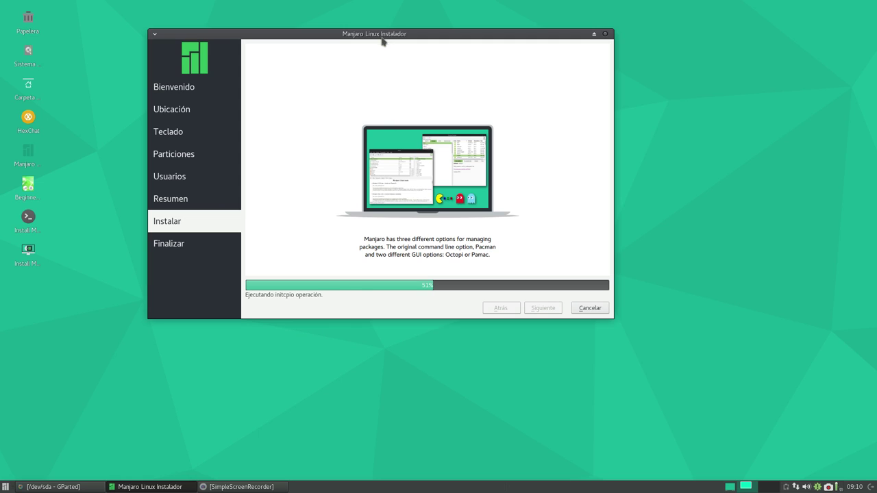
- Let the installation finish to the 'Listo.' page, repositioning the installer window
left_click_drag(376, 39, 288, 26)
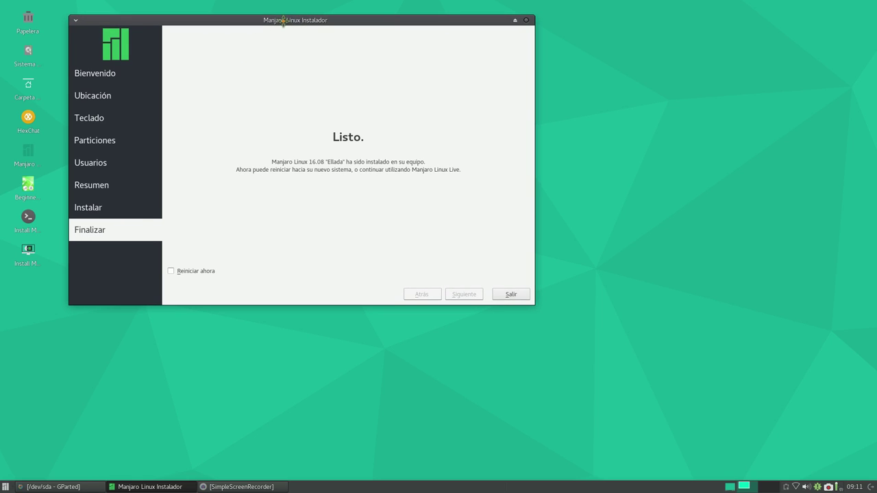
left_click_drag(269, 28, 284, 23)
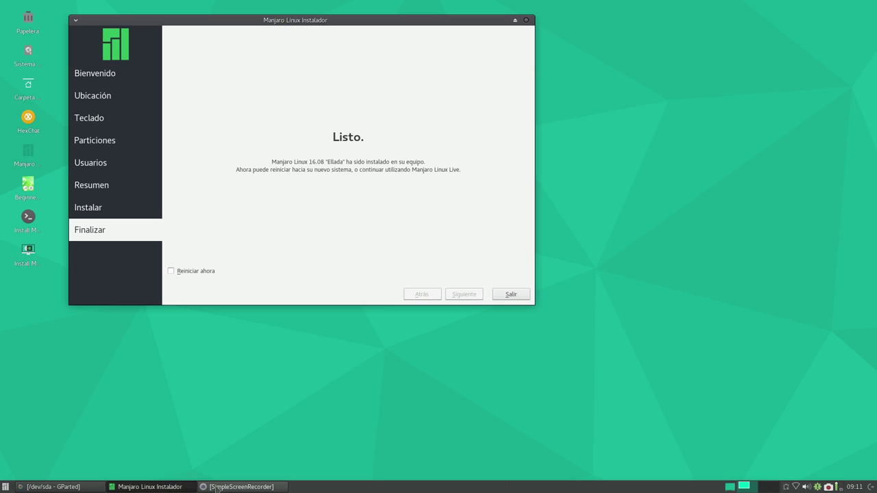
left_click(241, 487)
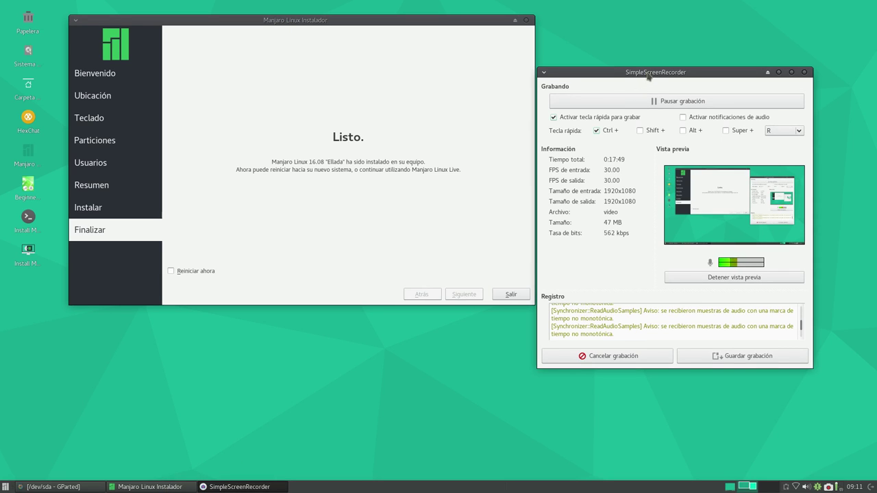
- Move the SimpleScreenRecorder window up and right beside the finished installer
left_click_drag(648, 75, 670, 46)
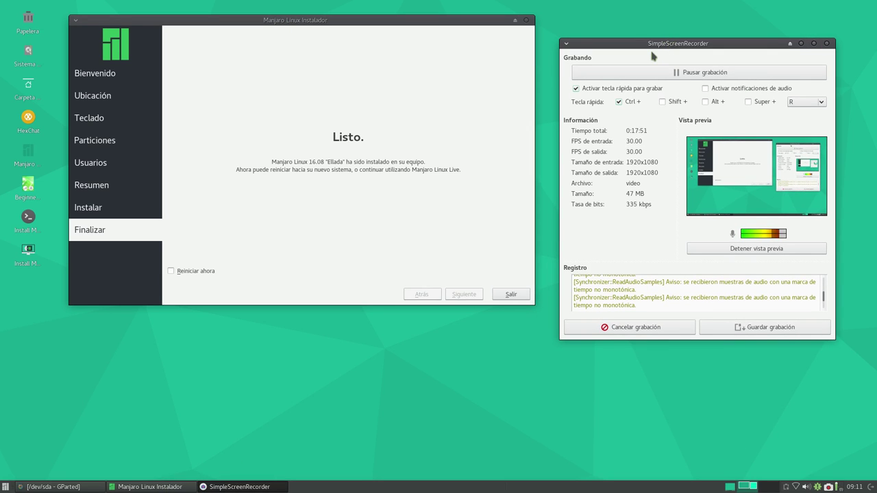